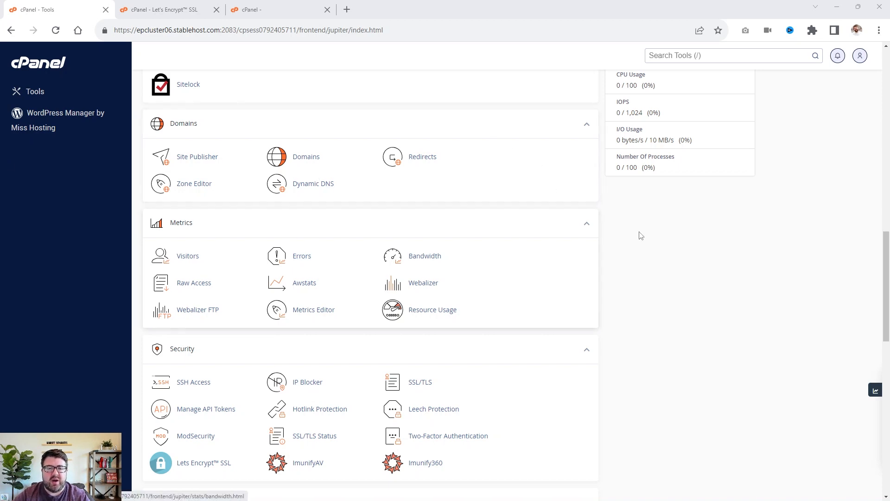
Browse the cPanel tools page to review the Security and Software sections.
scroll(645, 229, "down", 1)
scroll(645, 229, "down", 4)
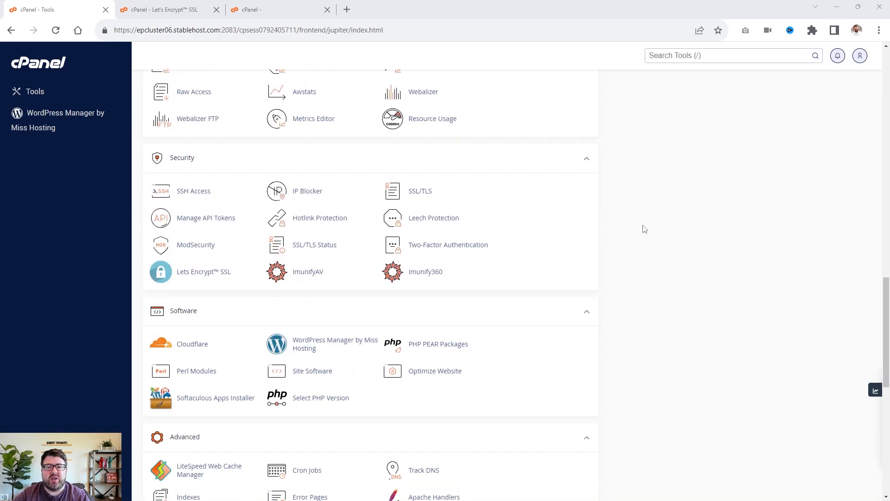
scroll(100, 207, "up", 7)
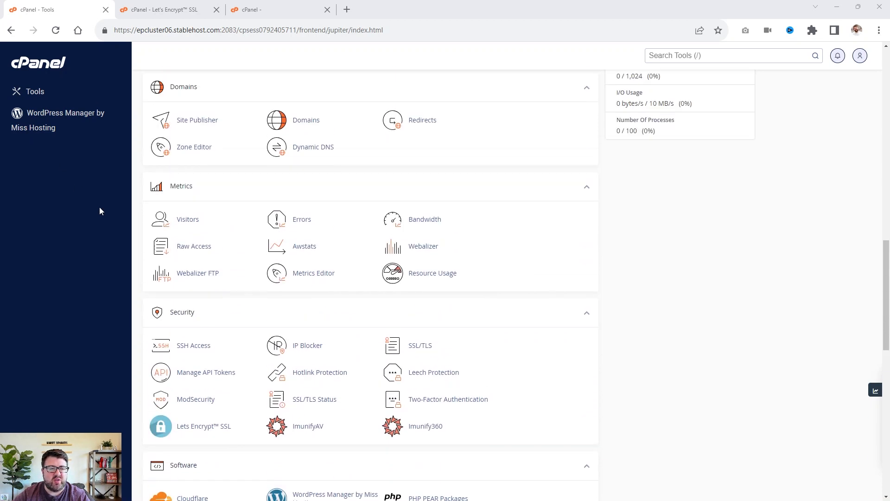
scroll(384, 199, "down", 4)
scroll(383, 199, "down", 5)
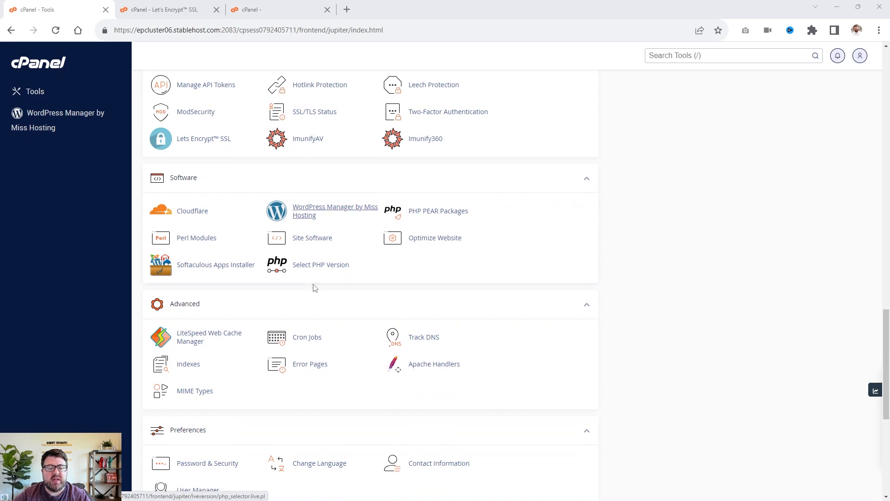
scroll(327, 255, "up", 2)
scroll(327, 255, "up", 4)
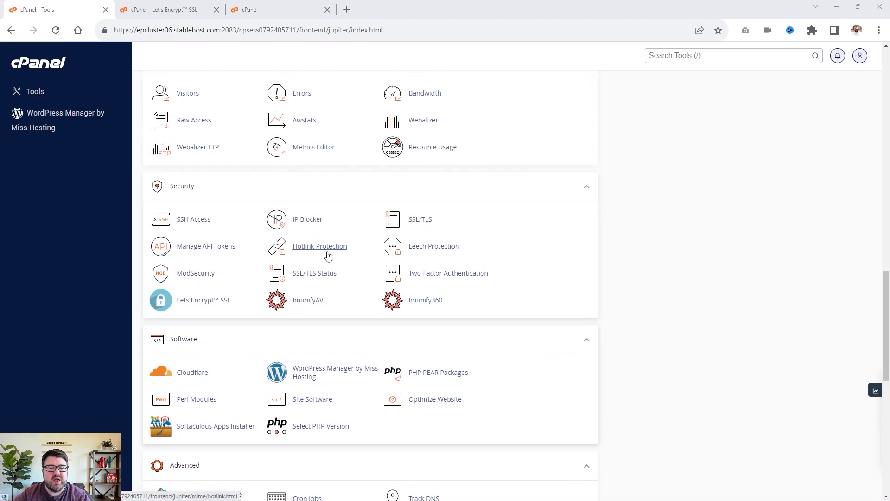
scroll(329, 257, "up", 1)
scroll(328, 257, "down", 1)
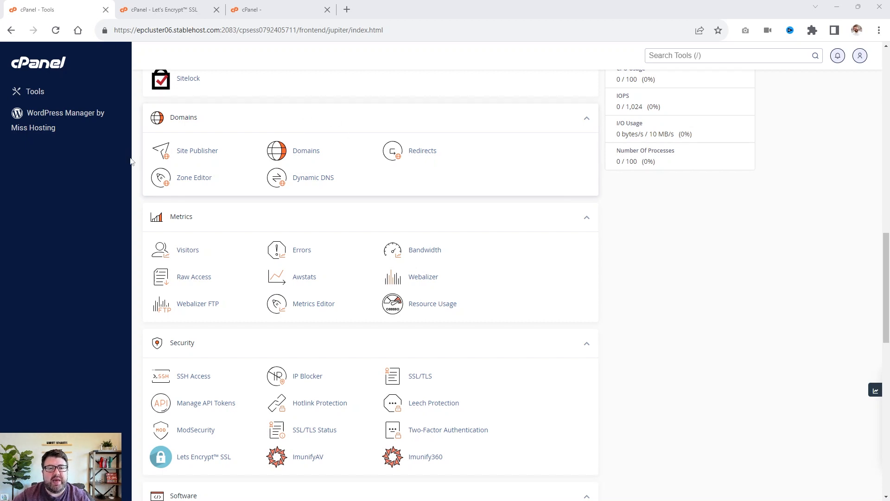
scroll(588, 108, "down", 4)
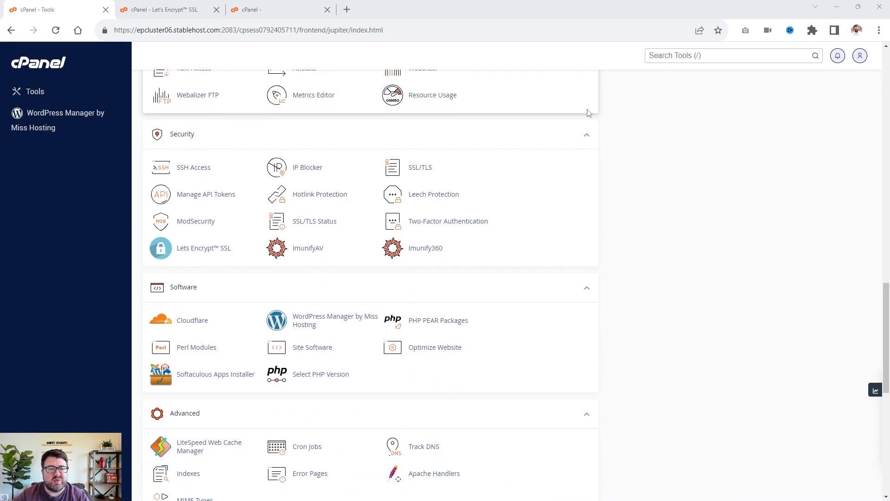
scroll(588, 113, "down", 2)
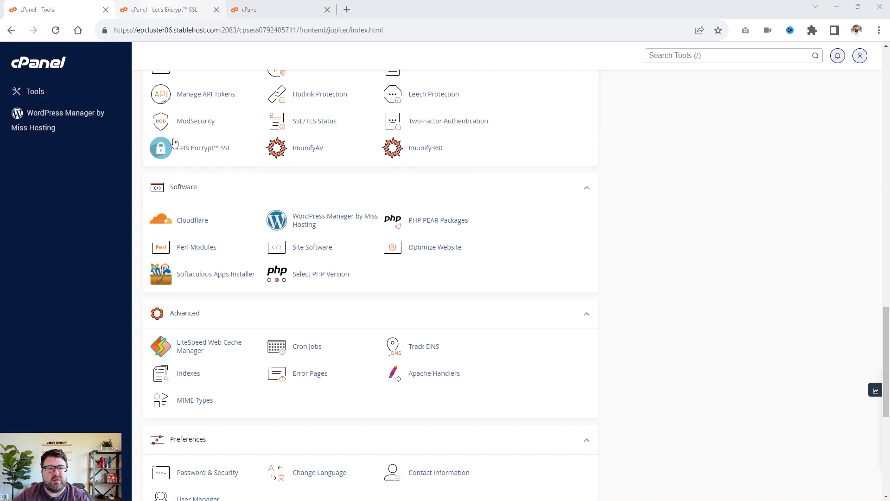
Issue a Let's Encrypt SSL certificate for dev.h5biz.com, including its www alias, using HTTP-01 validation.
left_click(164, 6)
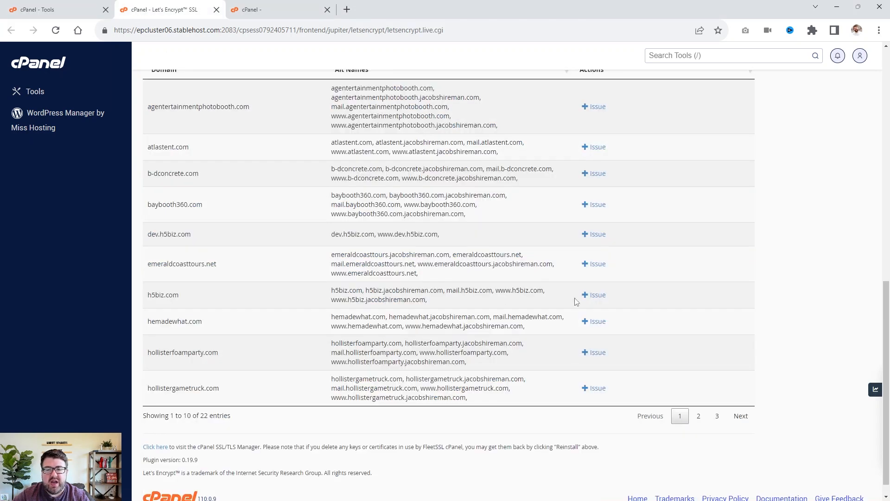
left_click(591, 234)
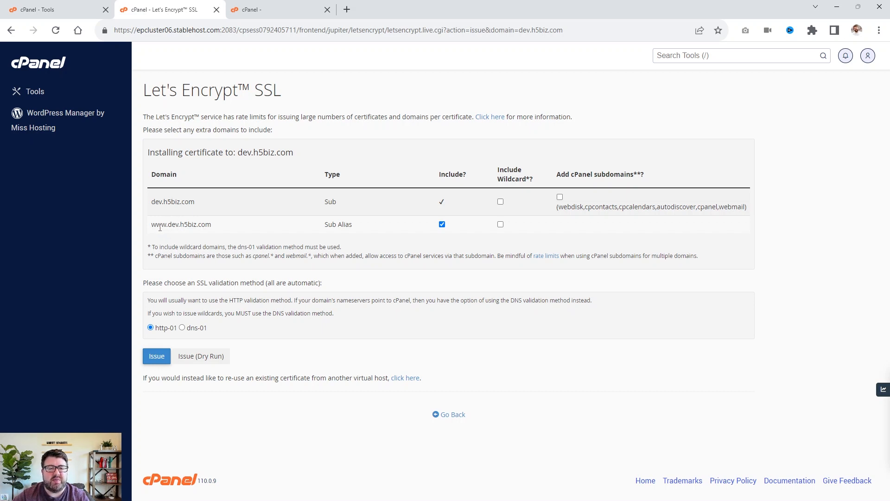
left_click(442, 224)
left_click(165, 359)
In the Softaculous WordPress installer, choose dev.h5biz.com as the installation domain with no directory.
left_click(271, 8)
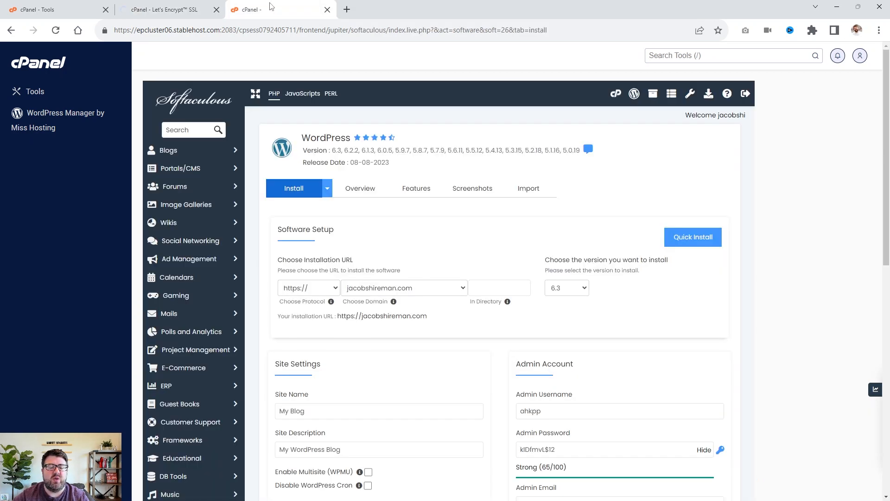
left_click(48, 7)
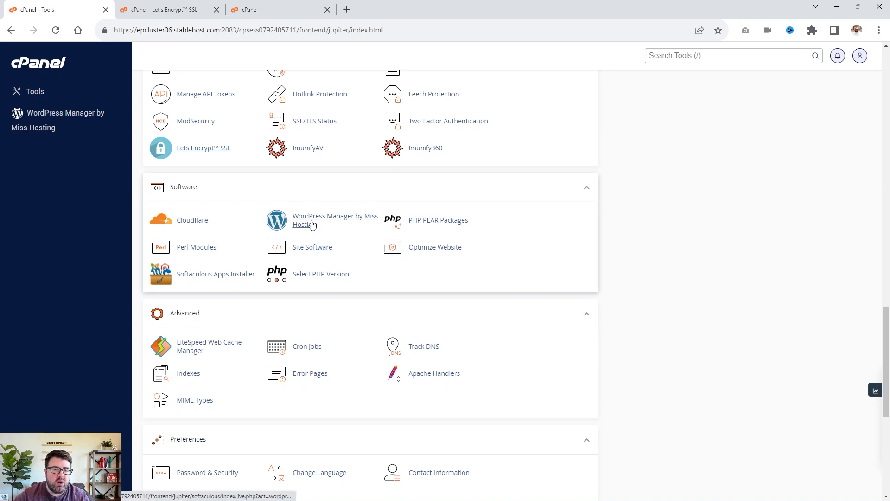
left_click(294, 6)
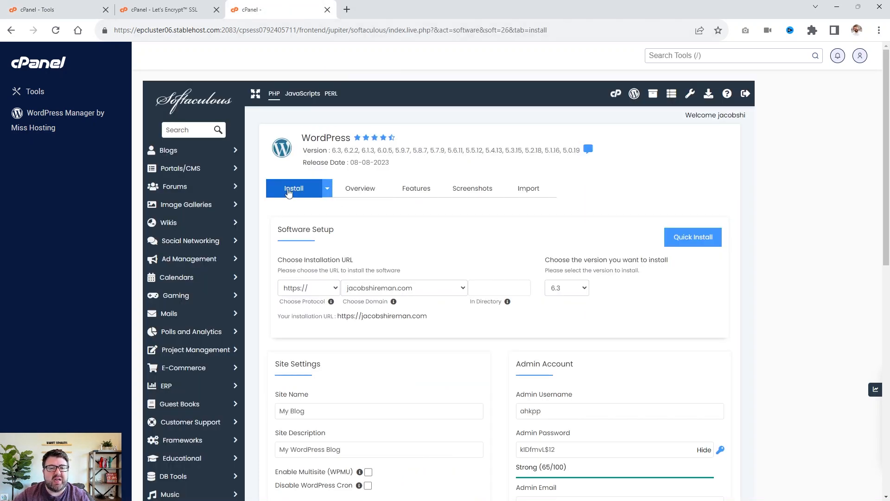
scroll(368, 223, "down", 2)
scroll(357, 223, "up", 1)
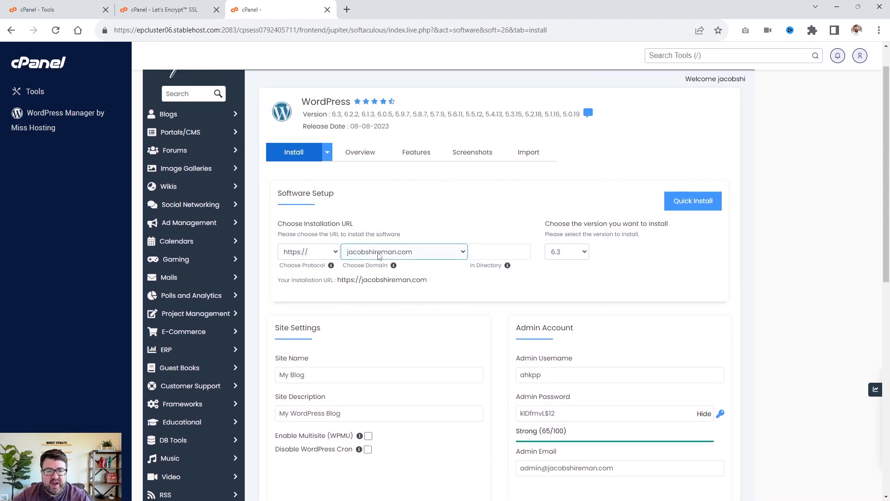
left_click(378, 253)
key("d")
key("Return")
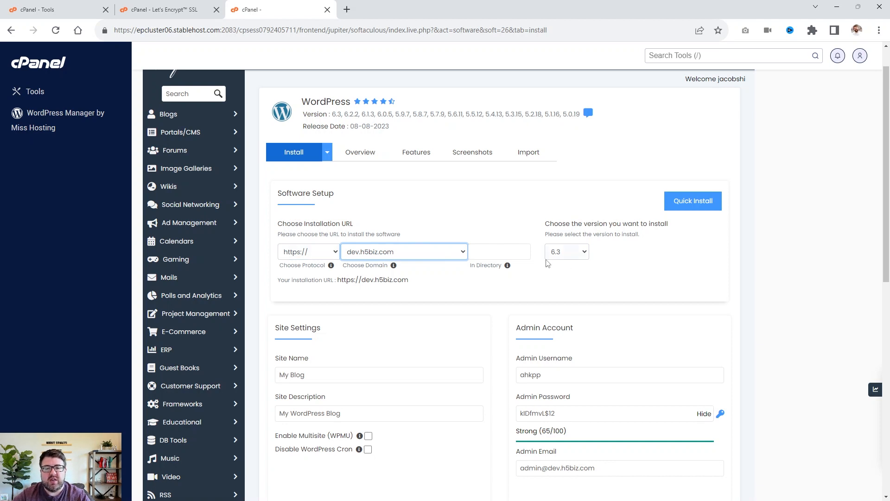
left_click(491, 252)
left_click(488, 232)
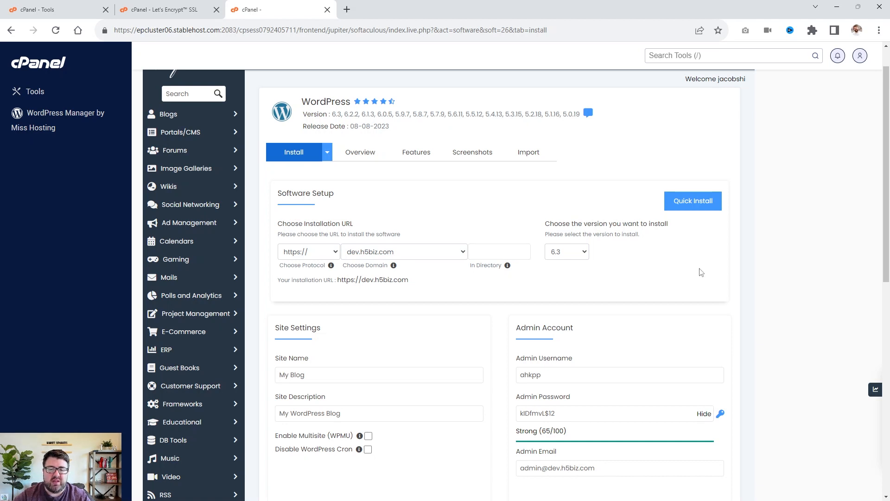
Set the site name to the owner's full name followed by " - Houston Realtor".
scroll(701, 272, "down", 2)
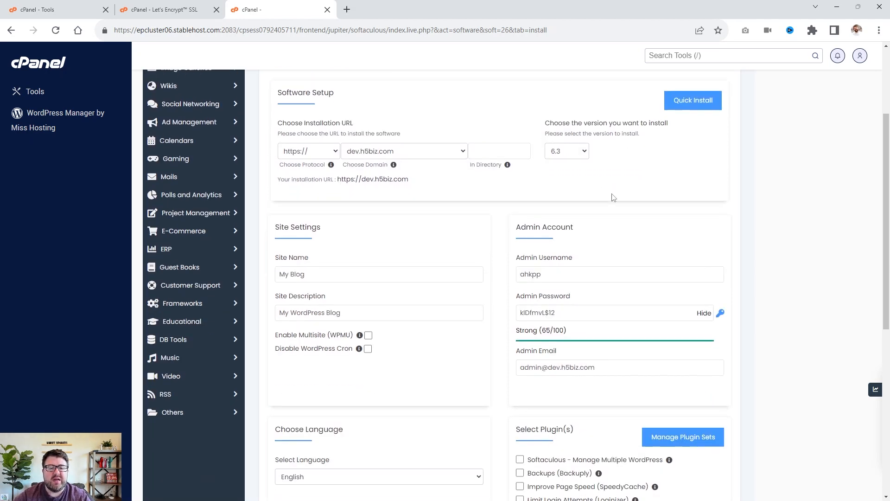
scroll(613, 198, "down", 1)
left_click_drag(319, 217, 197, 224)
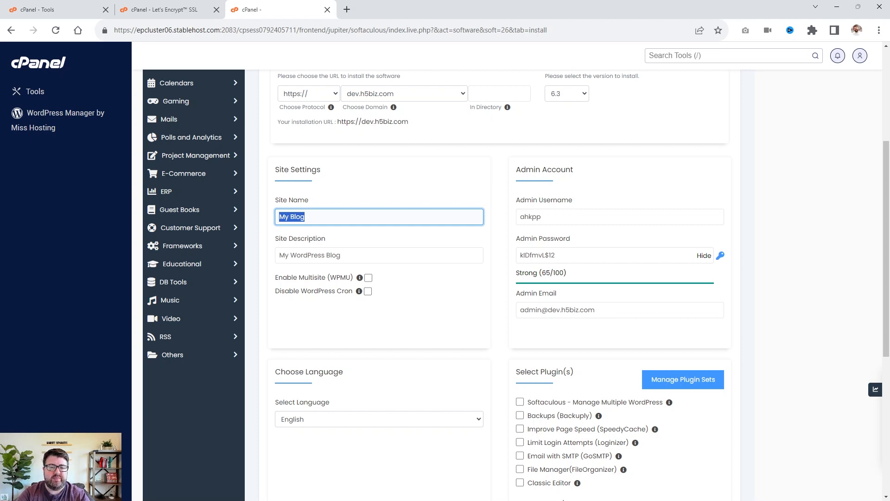
type("Houston Red")
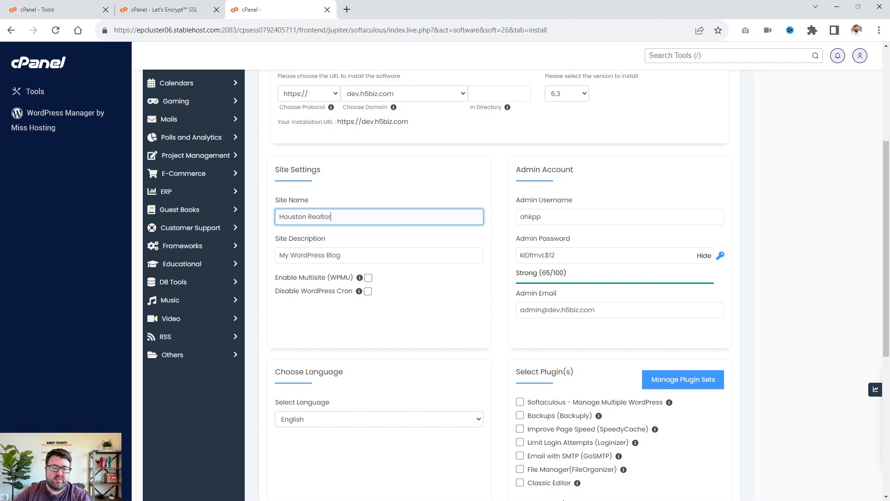
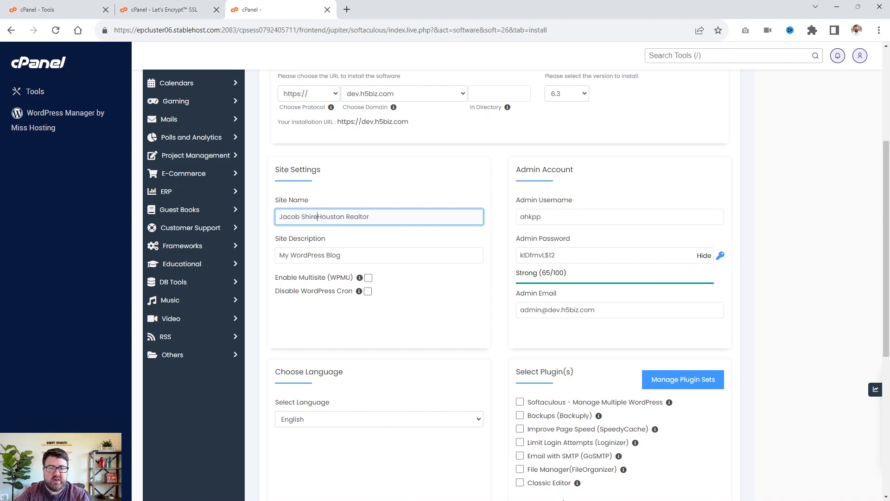
type(" -")
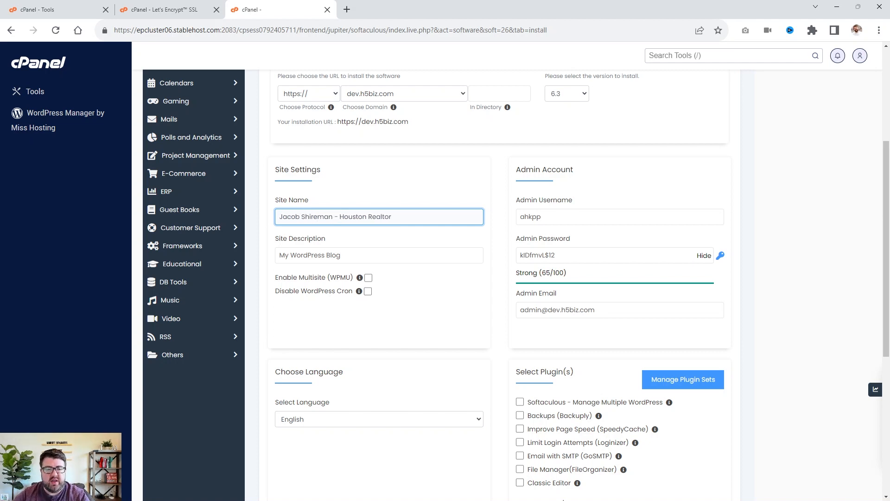
Clear the default site description so it is left blank.
left_click(330, 256)
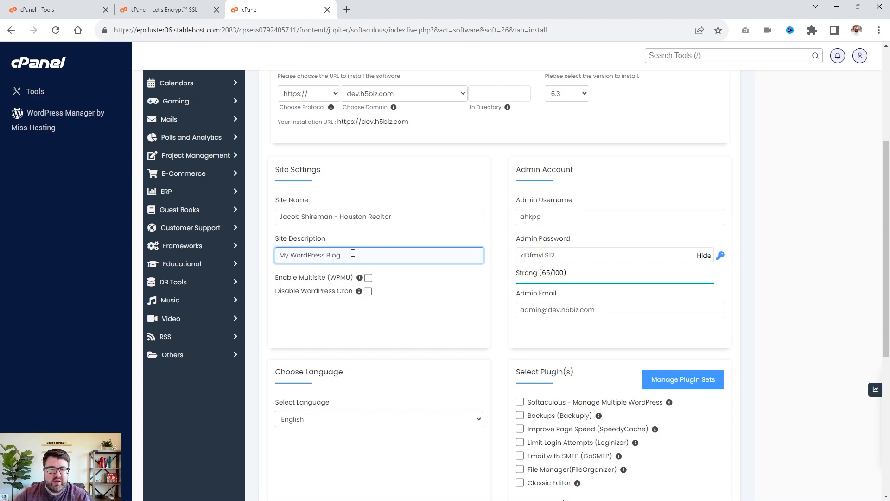
left_click_drag(353, 252, 139, 257)
key("BackSpace")
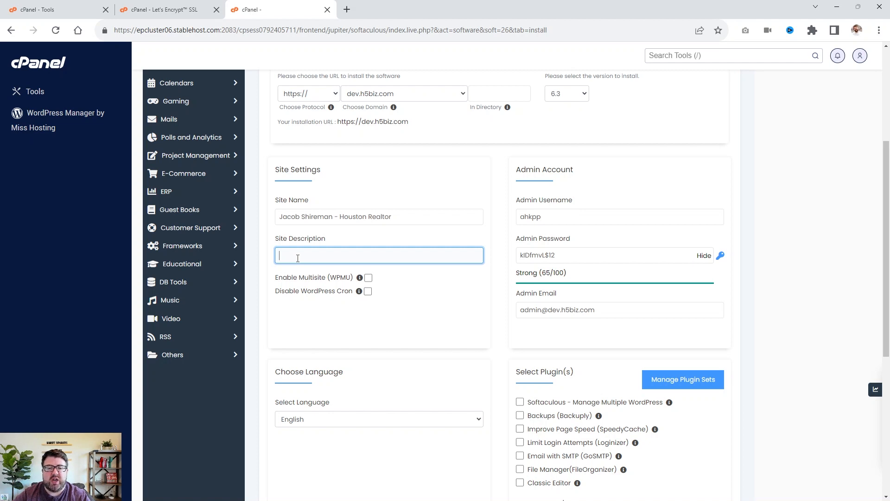
Replace the generated admin username with a new admin username for the owner.
left_click_drag(577, 217, 461, 203)
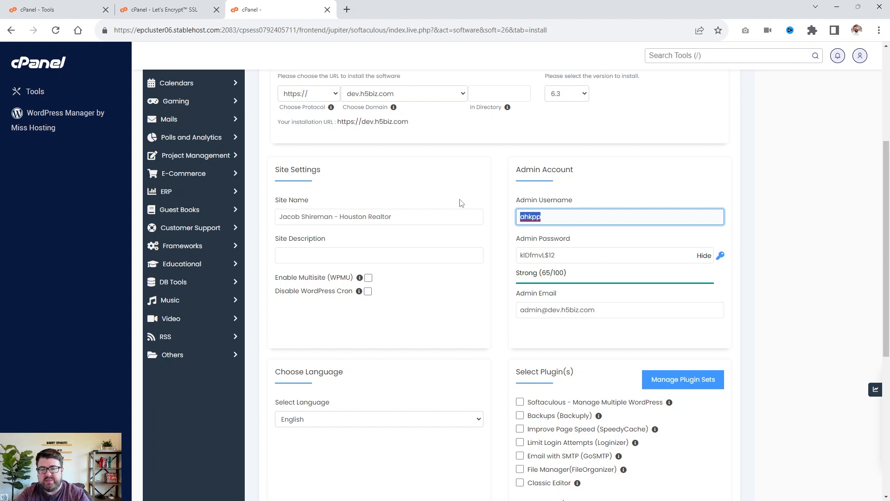
type("admin")
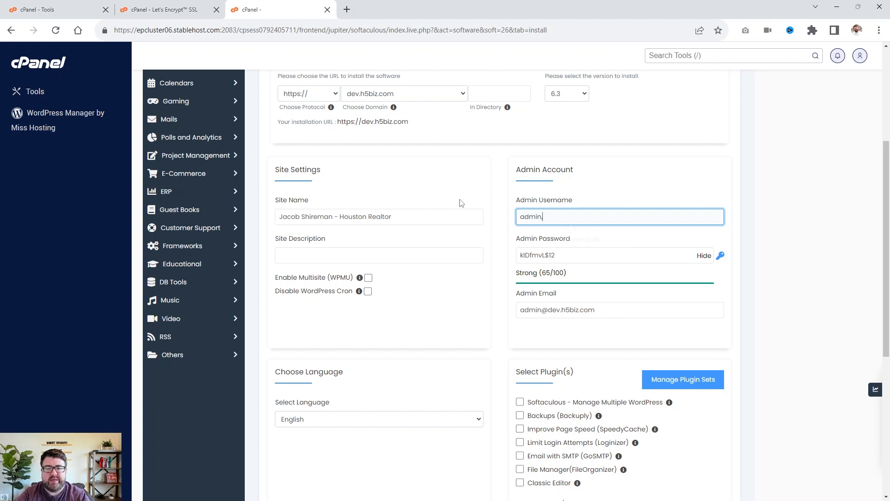
type(".jacob")
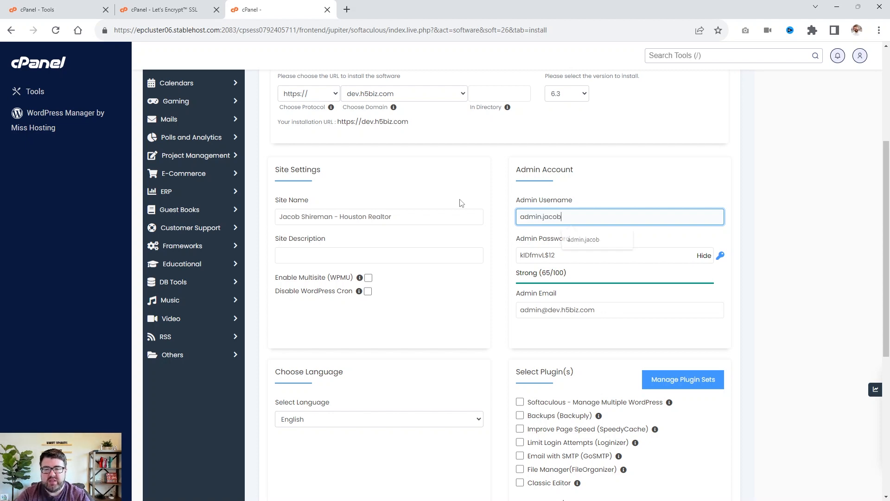
left_click(694, 177)
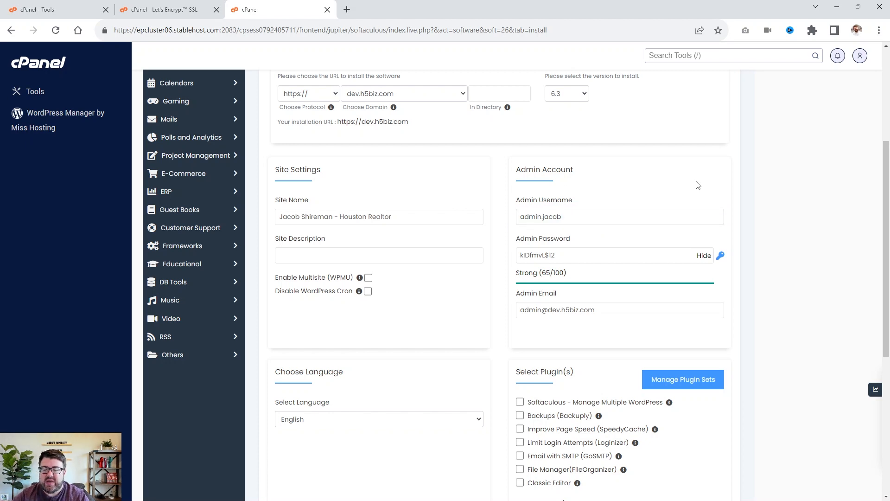
Replace the admin email with the site's contact e-mail address.
scroll(672, 222, "down", 1)
left_click(616, 283)
key("ctrl+a")
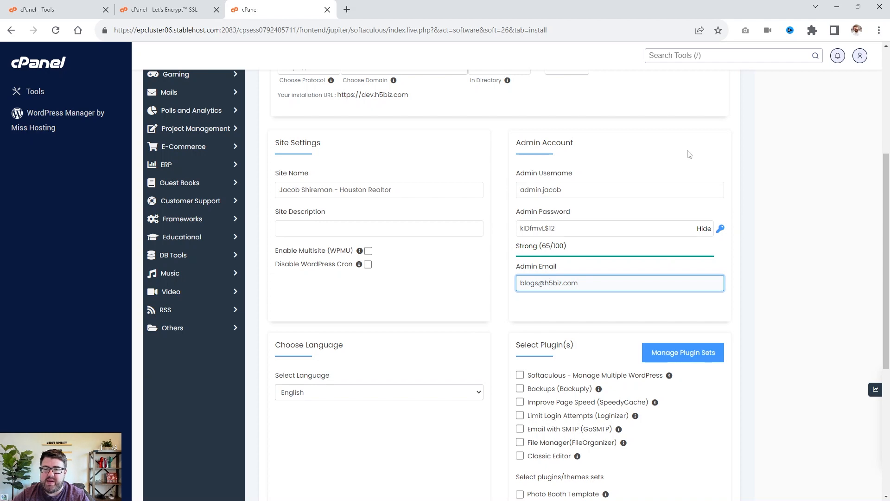
Replace the generated admin password with a new account password.
triple_click(610, 230)
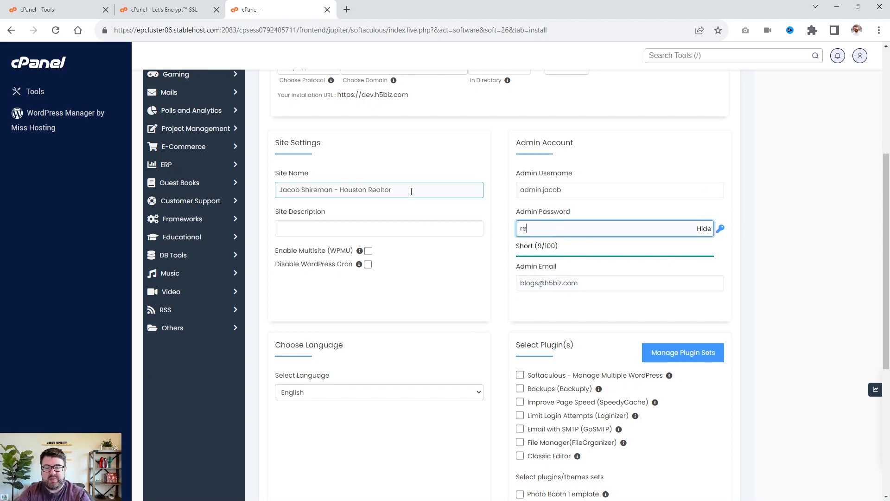
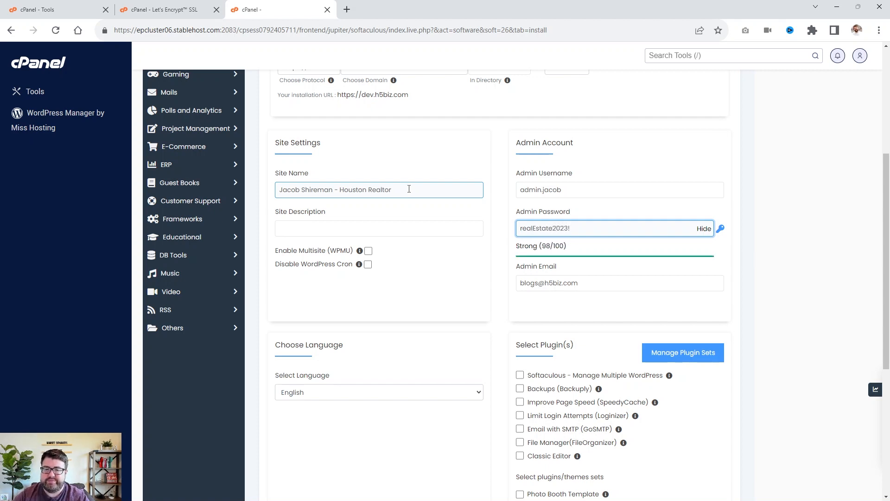
triple_click(680, 221)
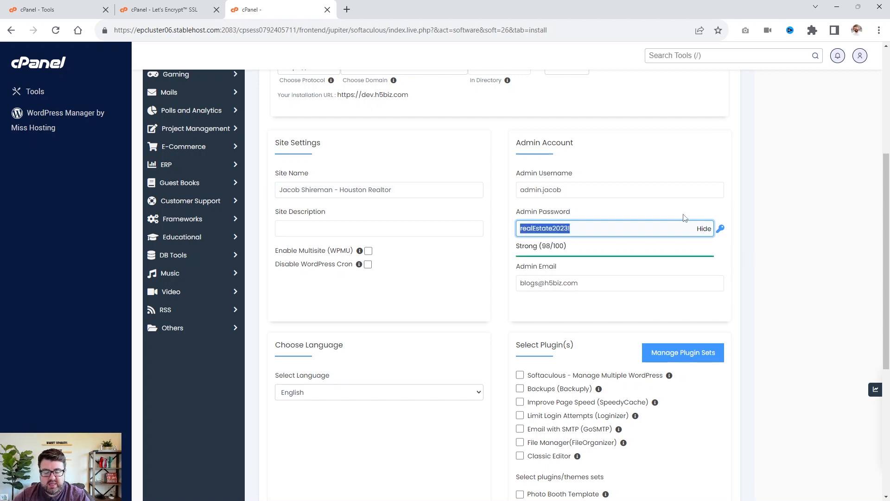
left_click(792, 190)
Expand the Advanced Options section of the installer.
scroll(582, 242, "down", 3)
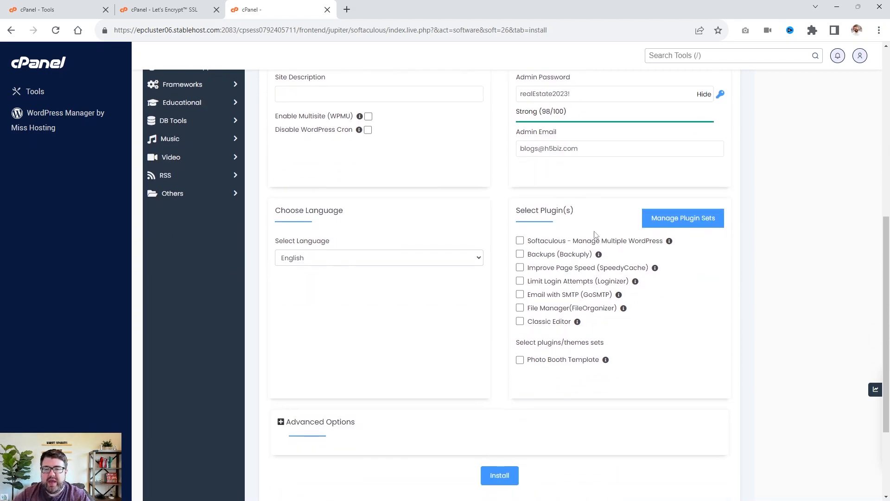
scroll(564, 264, "down", 2)
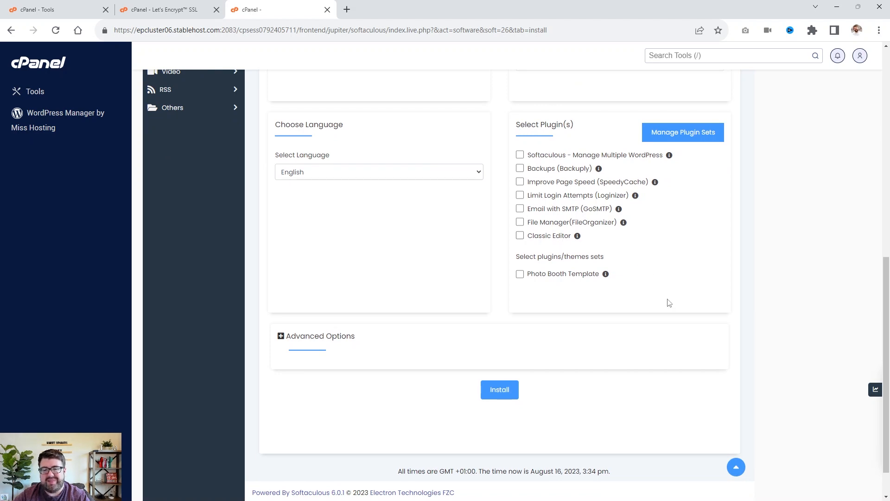
scroll(668, 302, "down", 1)
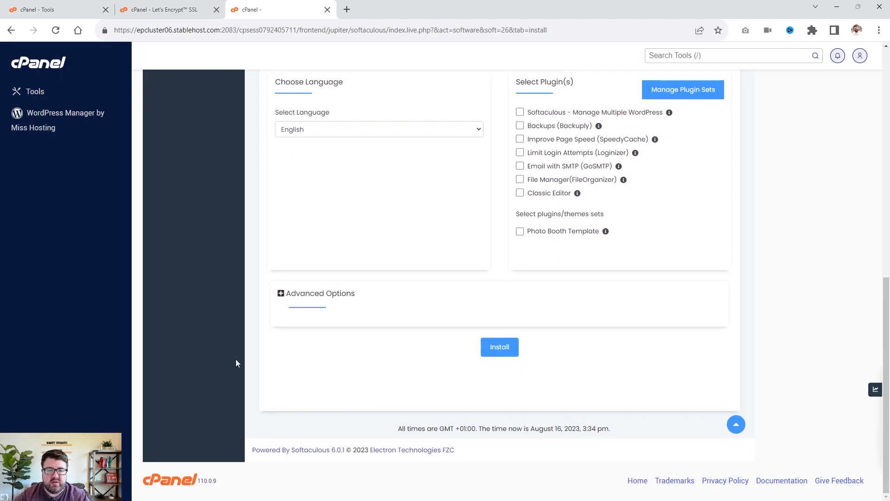
left_click(280, 294)
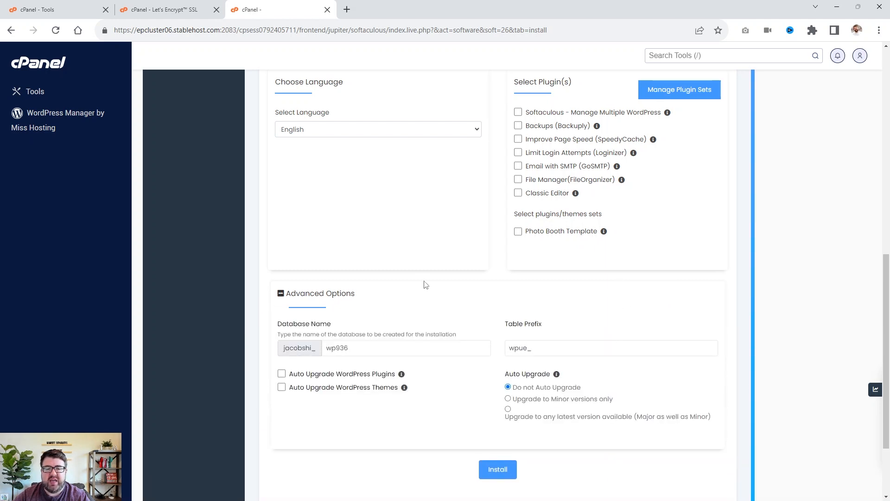
Set the installation's database name to wpjms.
scroll(445, 284, "down", 3)
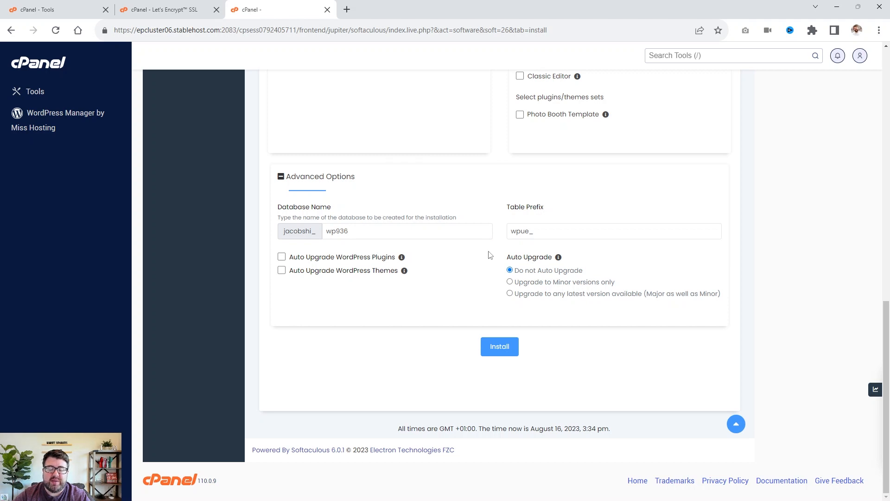
left_click(423, 227)
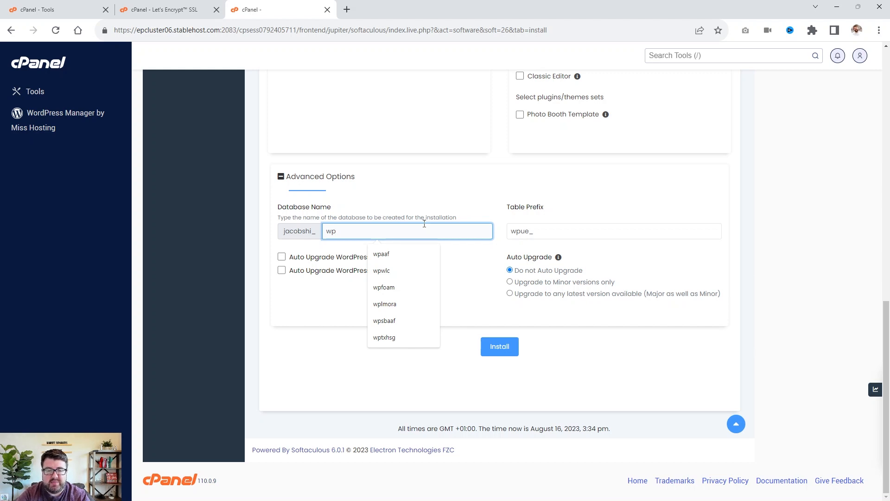
type("jms")
left_click(468, 199)
scroll(510, 223, "up", 1)
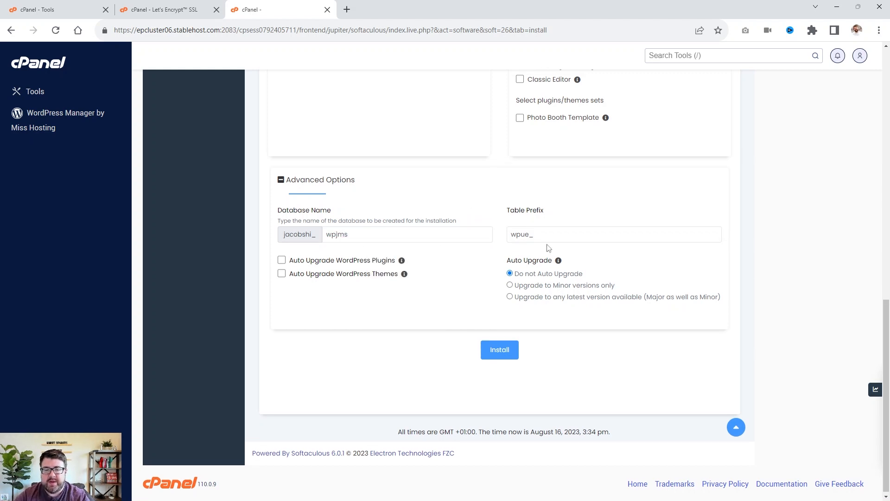
Set the table prefix to wpjms_.
left_click(549, 236)
key("BackSpace")
type("jms")
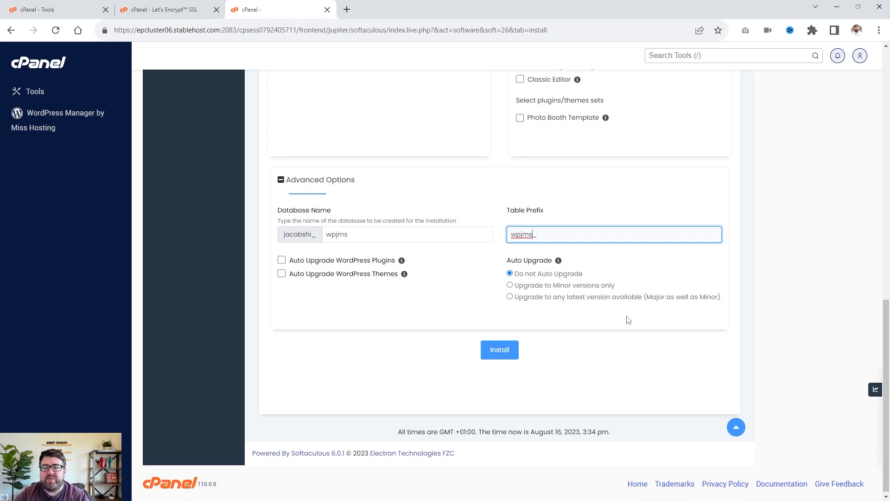
Try to install WordPress with these settings.
left_click(497, 355)
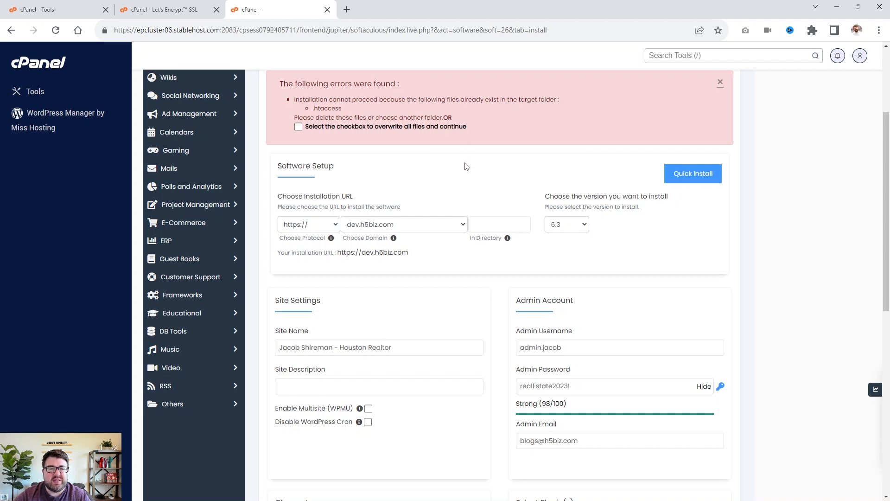
scroll(467, 163, "up", 2)
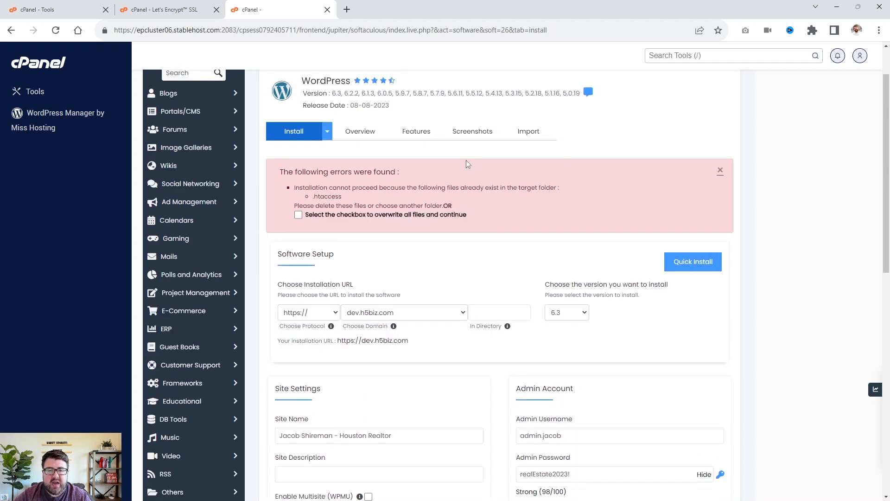
scroll(466, 163, "down", 3)
scroll(421, 268, "down", 1)
Set the installation directory to /testjms and run the WordPress installation.
left_click(502, 156)
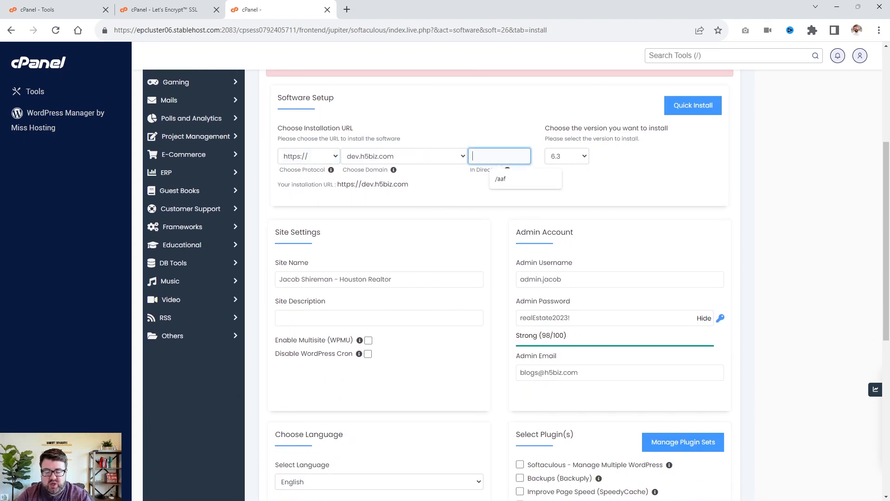
type("/tres")
key("BackSpace")
type("est")
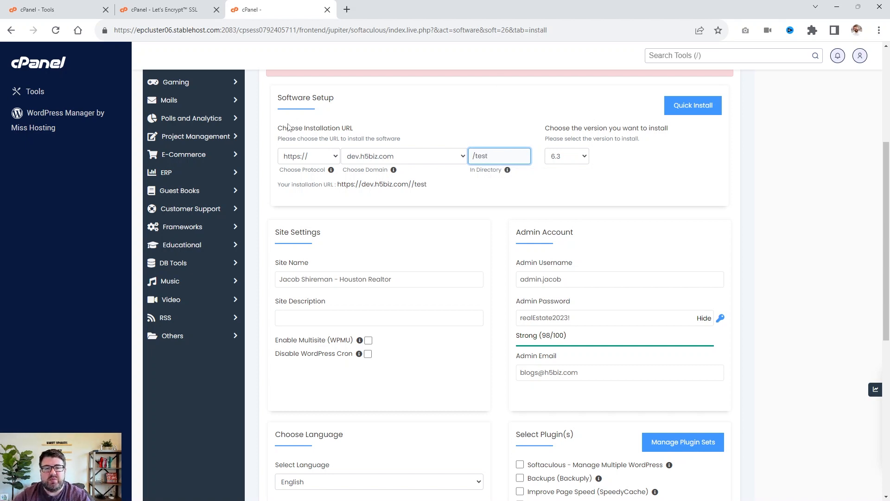
type("jms")
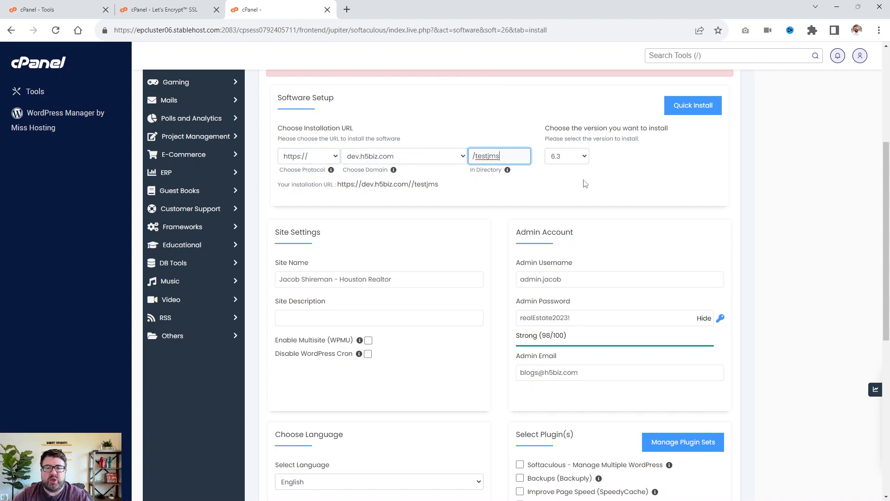
scroll(513, 333, "down", 8)
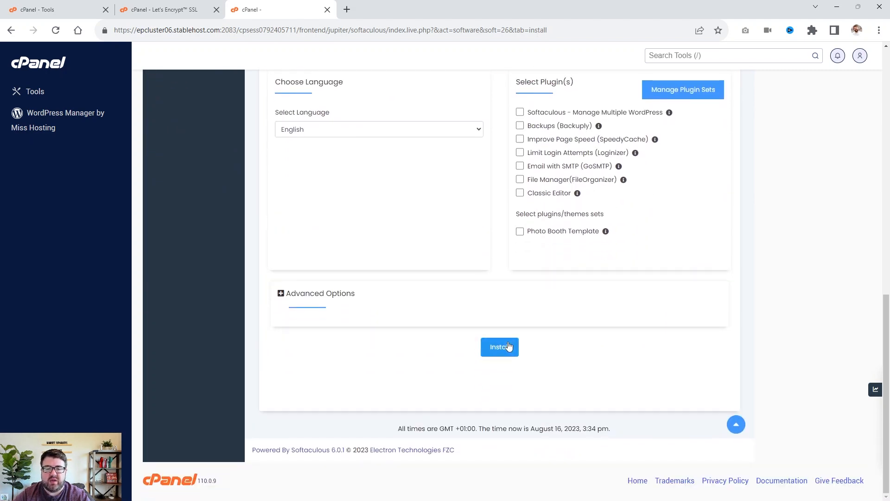
left_click(508, 347)
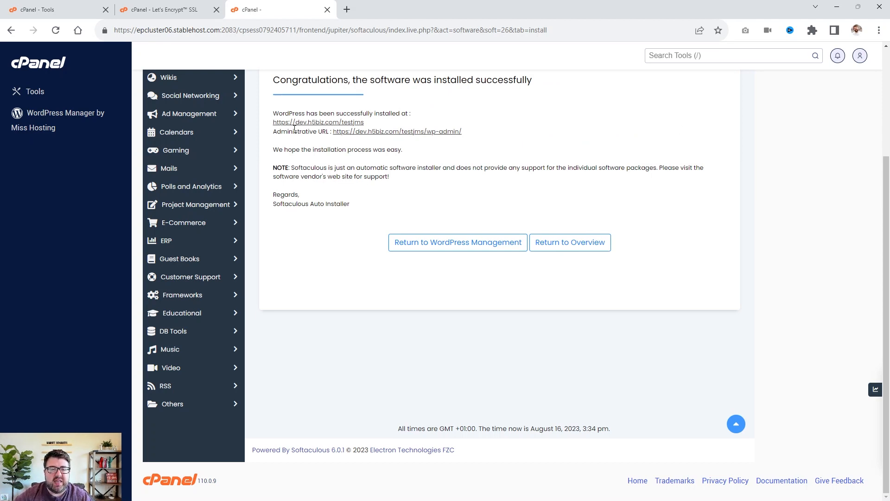
Open the newly installed site's URL in a new tab and view the front page.
right_click(315, 124)
left_click(339, 130)
left_click(364, 8)
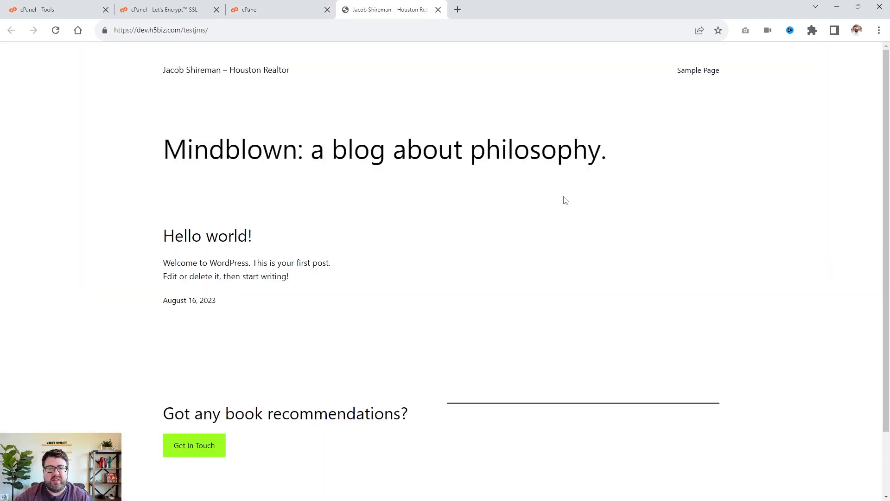
scroll(556, 240, "down", 2)
scroll(558, 238, "up", 2)
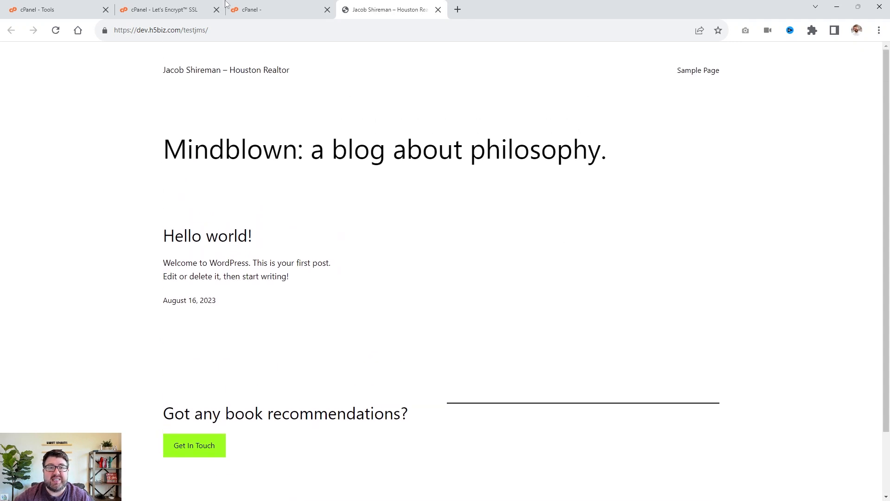
Open the WordPress admin dashboard through the administrative URL of the installation.
left_click(300, 4)
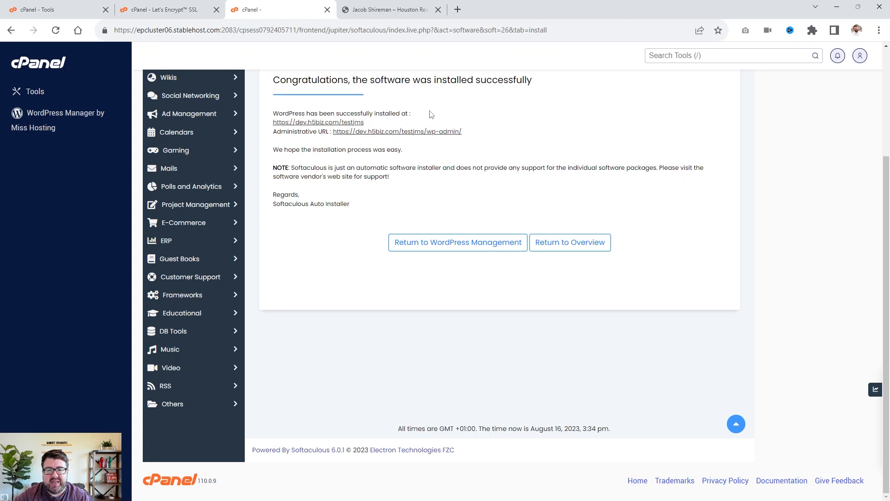
left_click(444, 134)
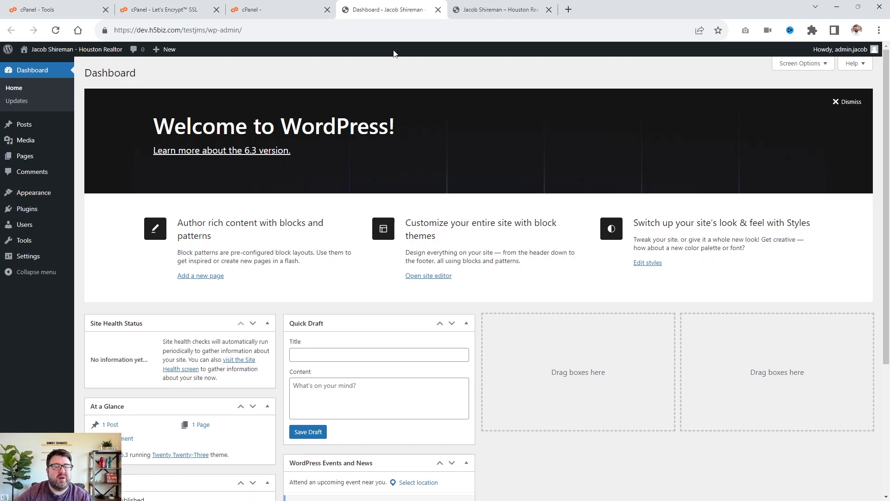
scroll(448, 181, "down", 3)
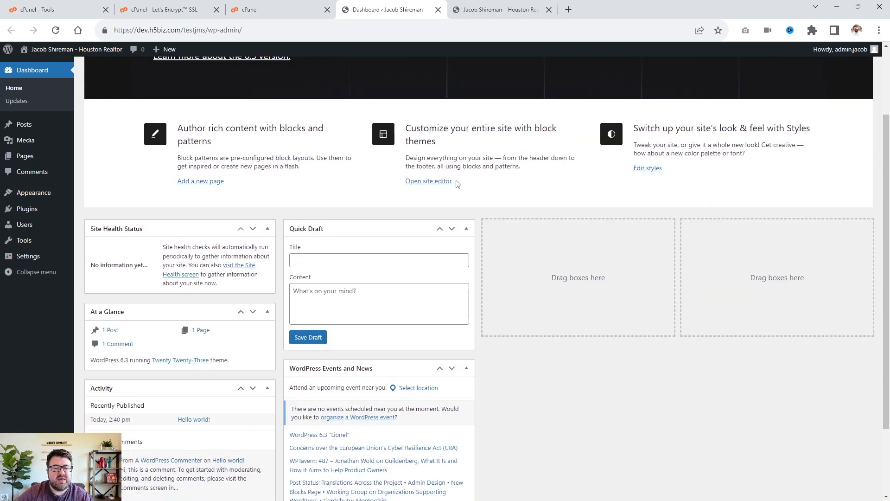
scroll(456, 182, "up", 3)
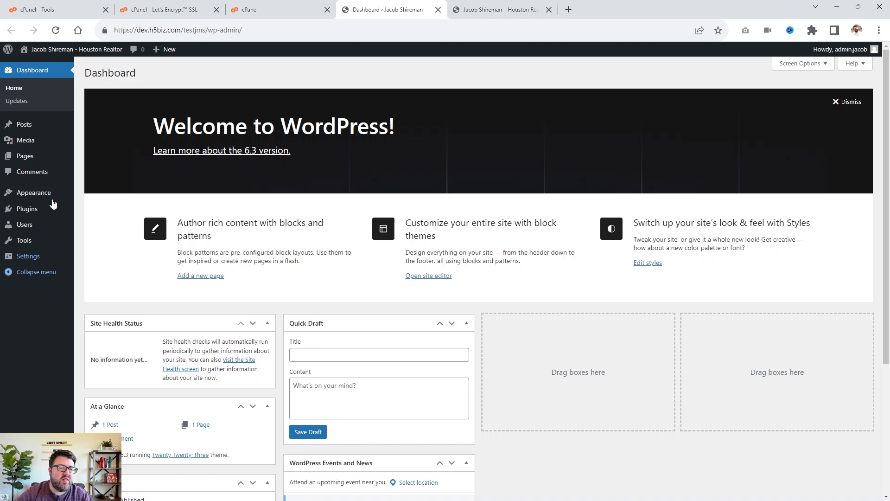
Open General settings and set the tagline to the suggested sentence about learning Houston real estate with the licensed realtor.
mouse_move(26, 259)
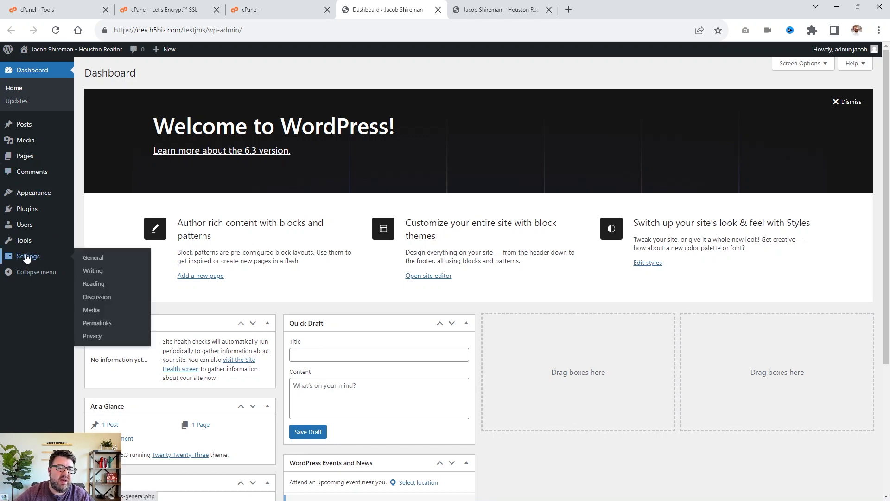
left_click(101, 259)
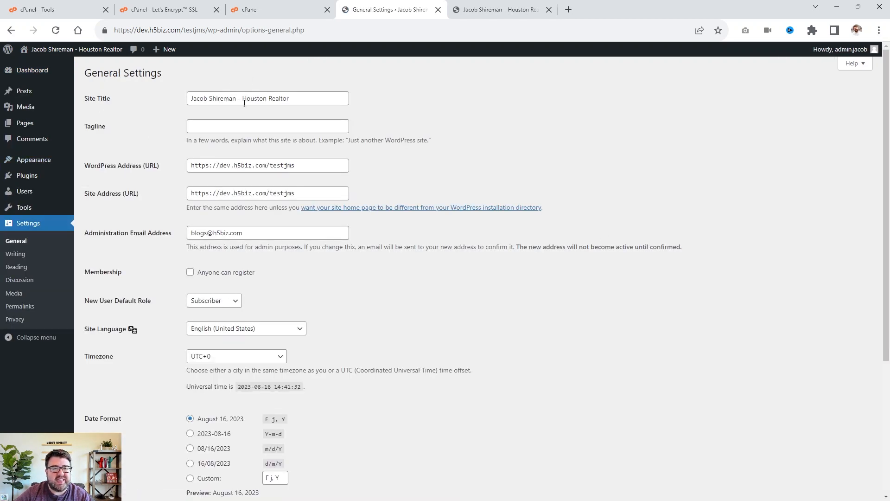
left_click(211, 129)
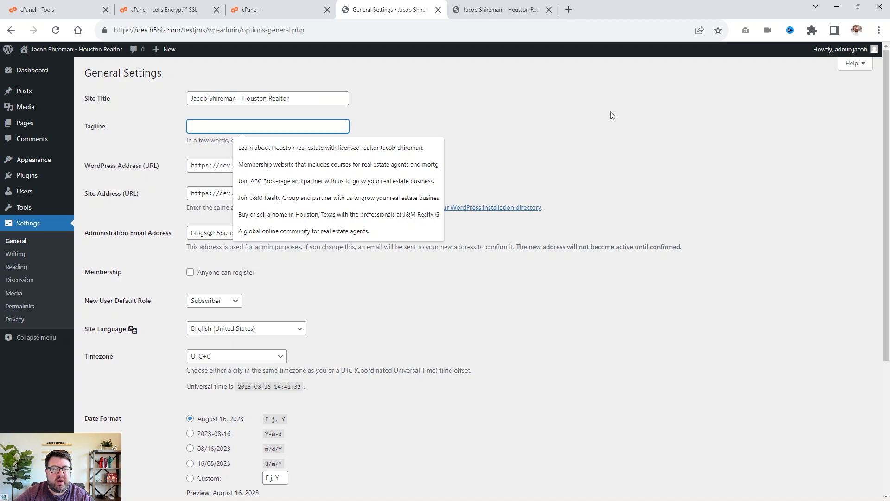
left_click(346, 148)
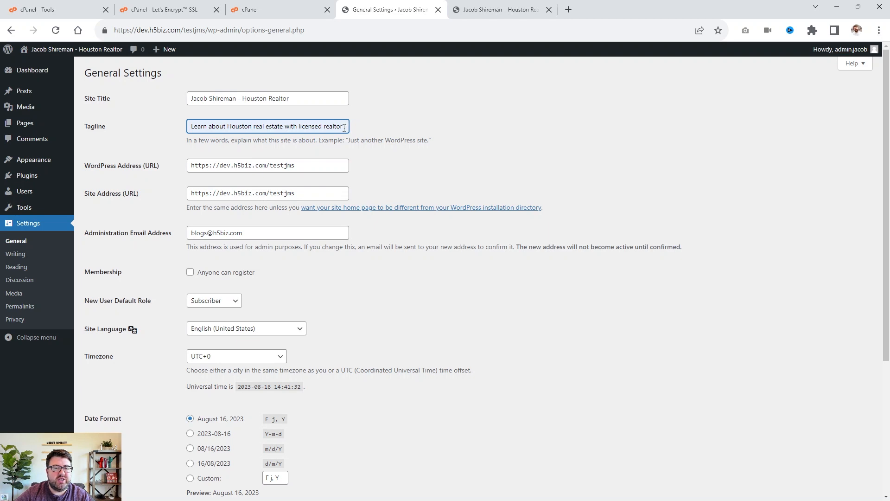
left_click_drag(344, 127, 356, 131)
left_click(502, 137)
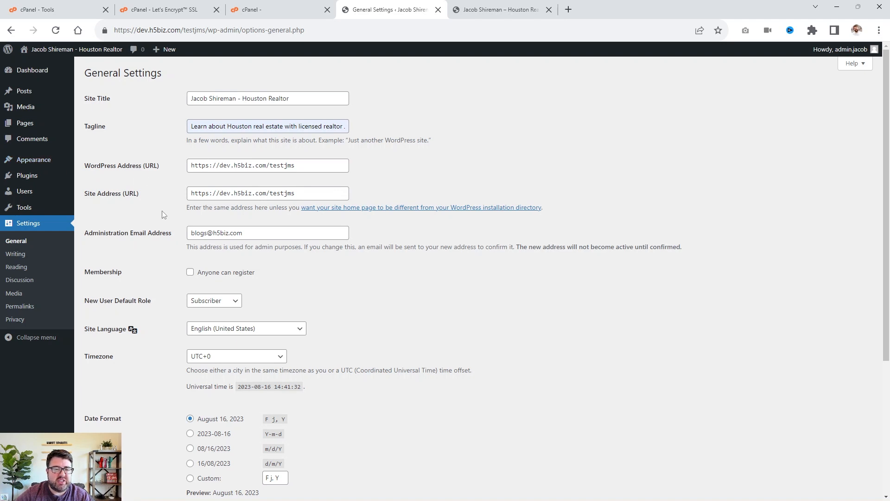
Review the new user default role and site language options.
scroll(163, 214, "down", 2)
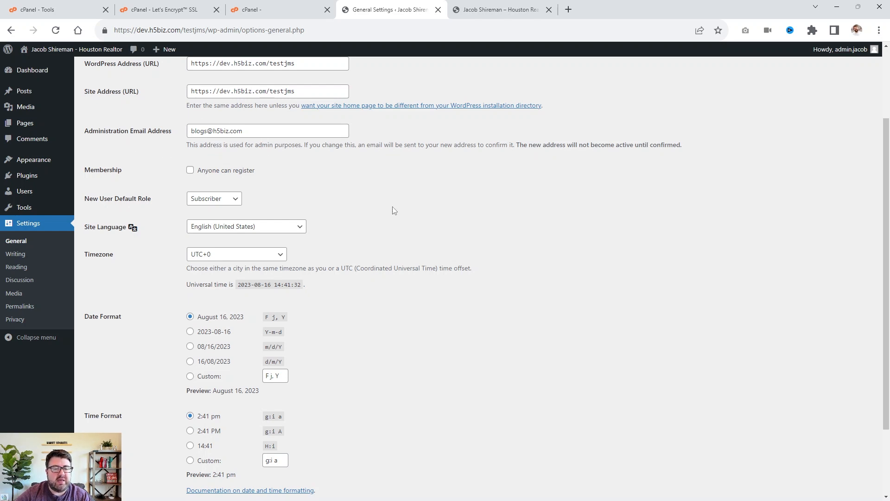
scroll(336, 201, "down", 1)
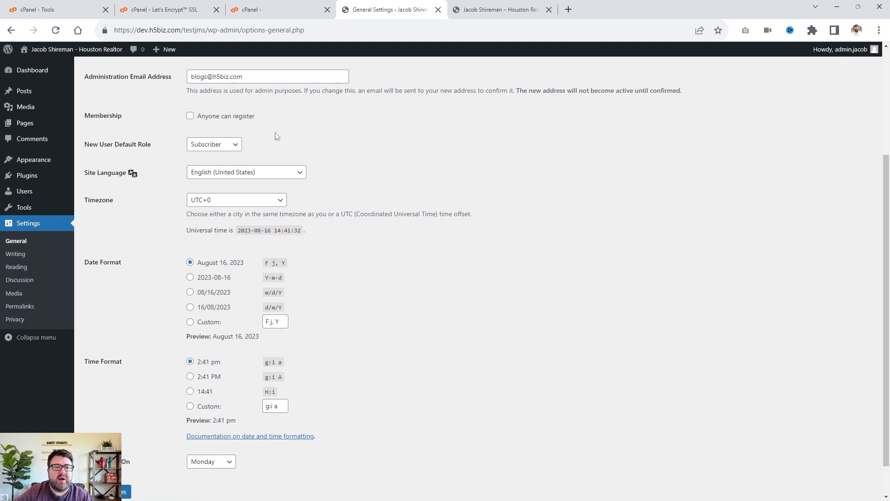
left_click(203, 150)
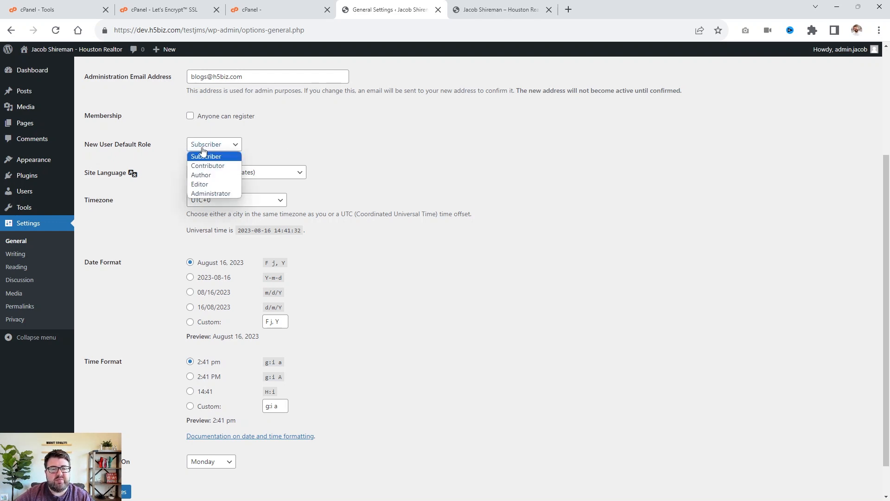
left_click(205, 147)
scroll(444, 176, "down", 1)
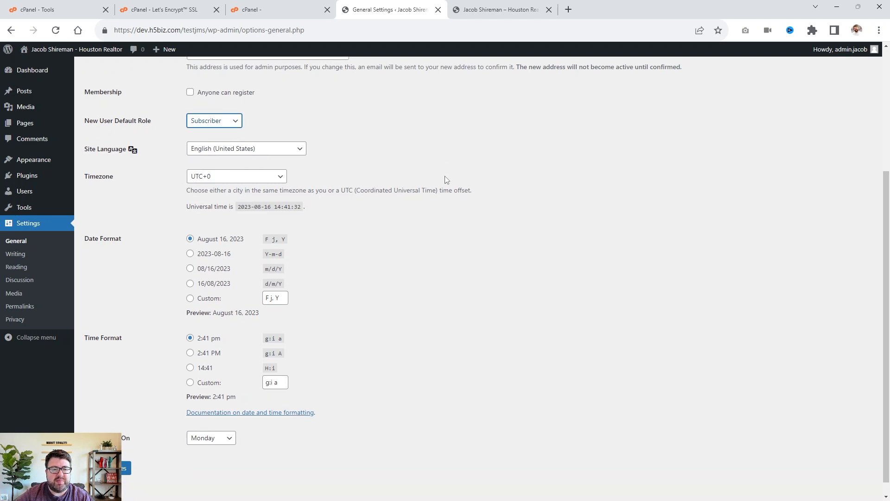
left_click(205, 137)
left_click(206, 139)
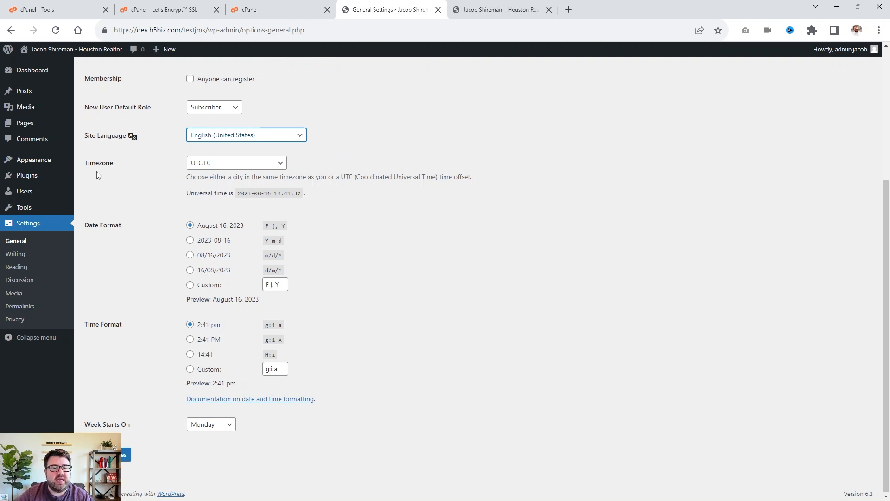
Set the timezone to Chicago and save the general settings.
left_click(214, 164)
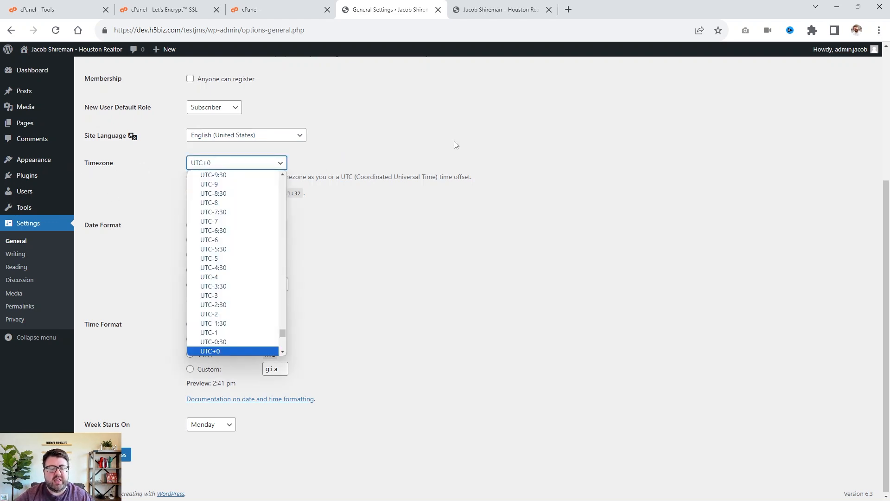
type("chicago")
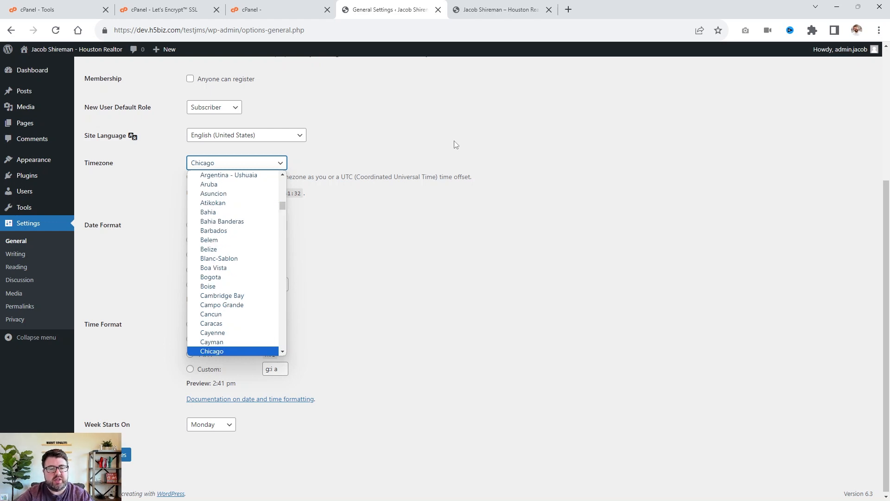
key("Return")
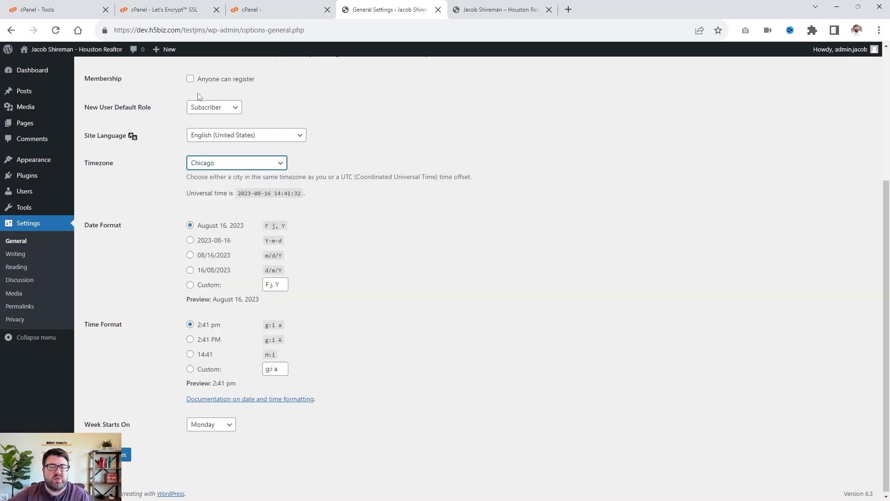
scroll(195, 125, "down", 1)
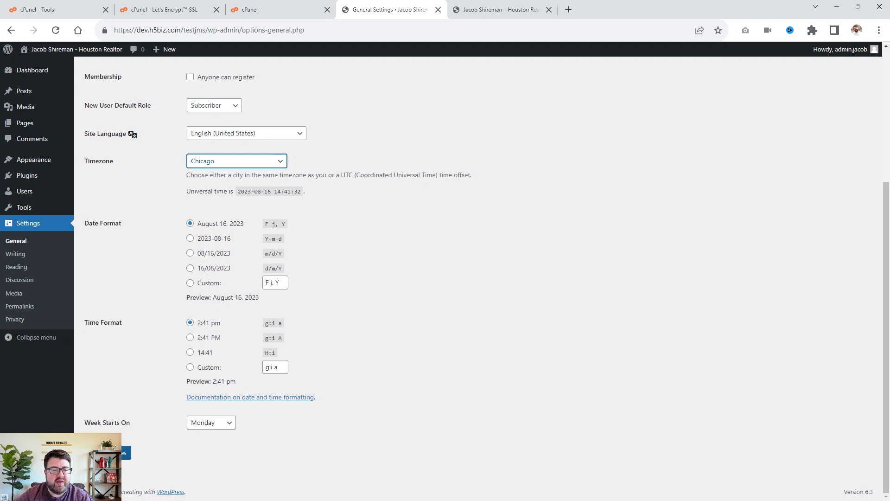
left_click(126, 452)
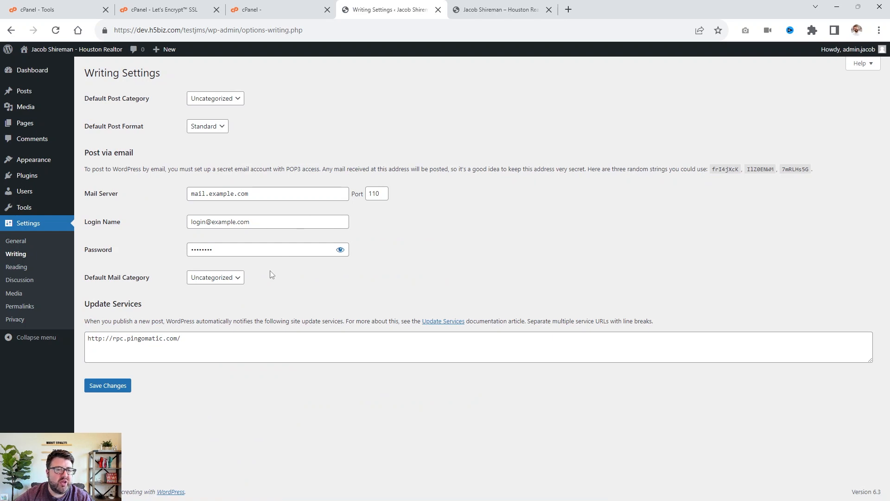
Set the permalink structure to the custom pattern /%category%/%postname%/ and save the changes.
left_click(23, 268)
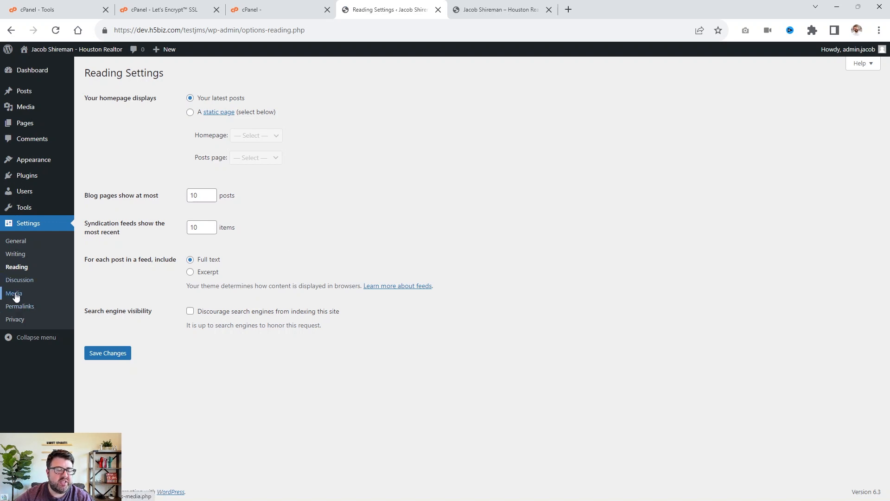
left_click(17, 310)
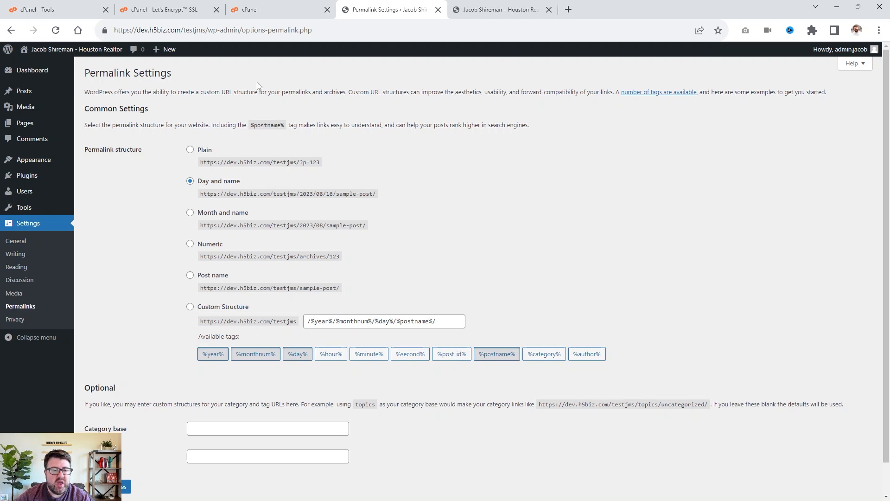
left_click(191, 310)
left_click_drag(447, 321, 238, 320)
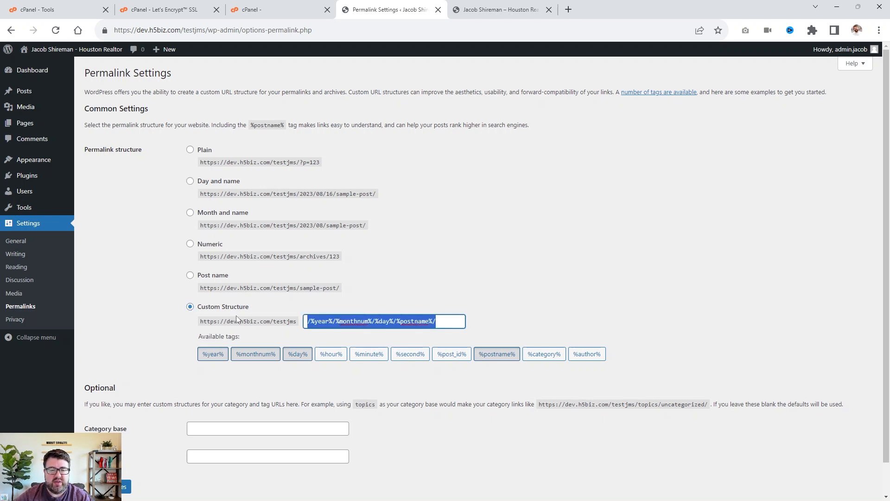
key("BackSpace")
left_click(544, 232)
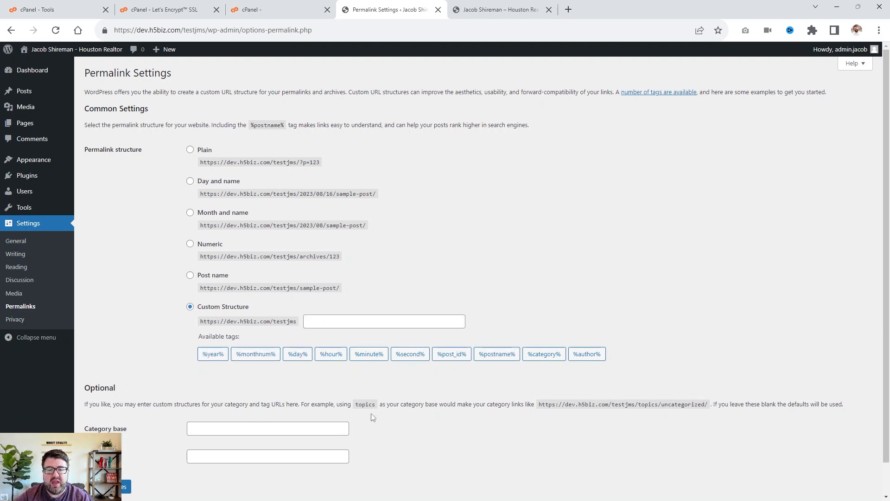
left_click(545, 354)
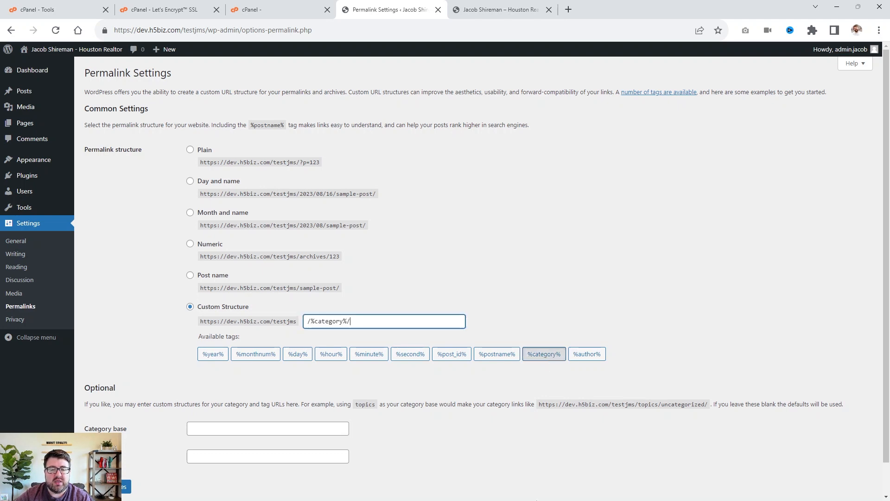
left_click(493, 356)
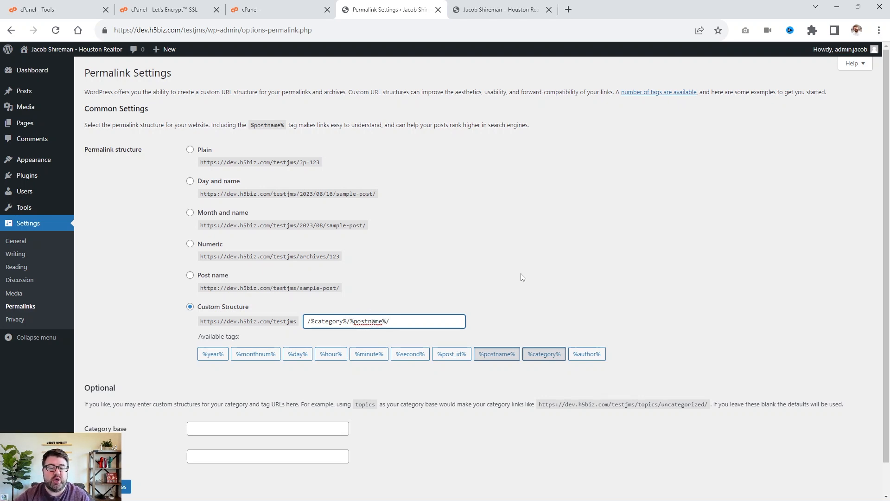
left_click(596, 306)
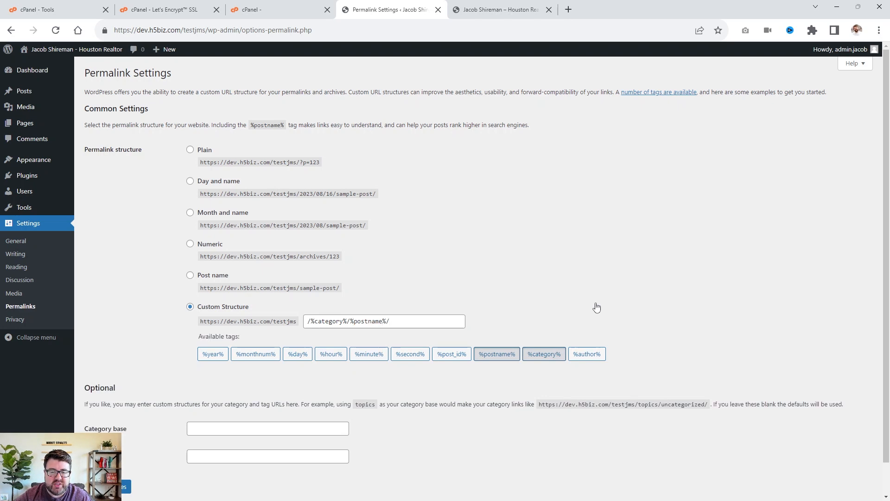
scroll(383, 290, "down", 1)
left_click(128, 456)
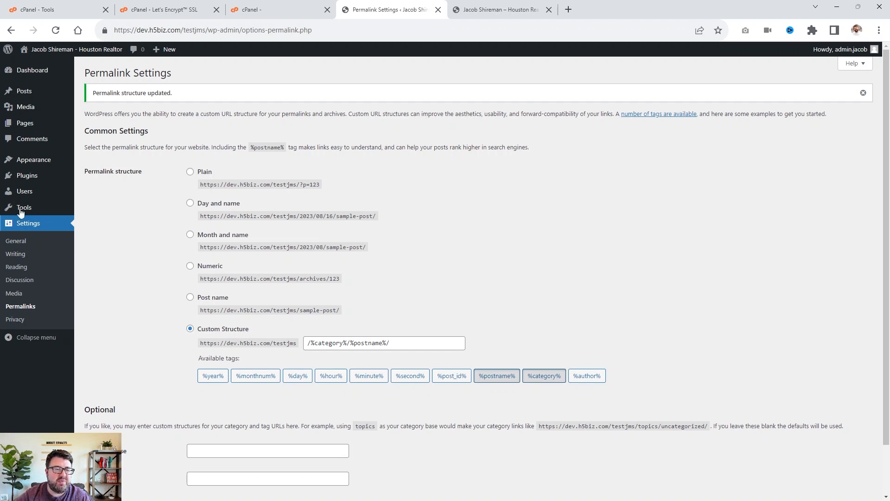
Open the Add Themes page and search the theme directory for real estate.
mouse_move(6, 214)
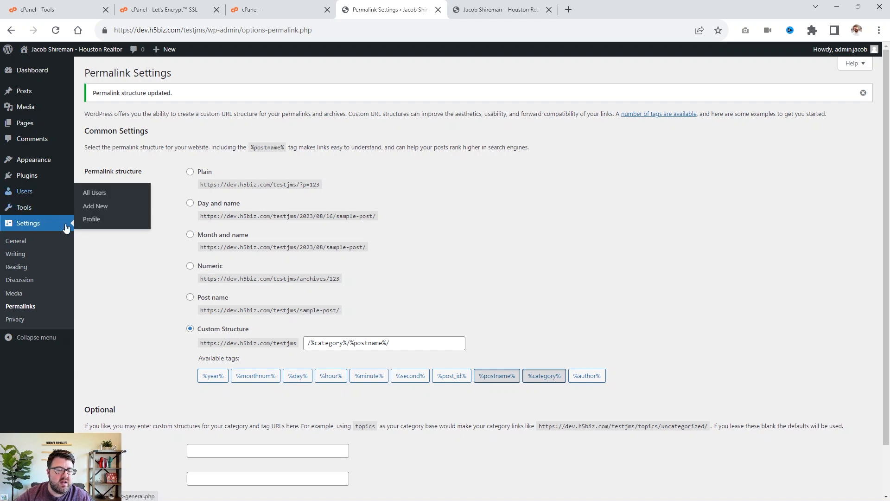
mouse_move(52, 206)
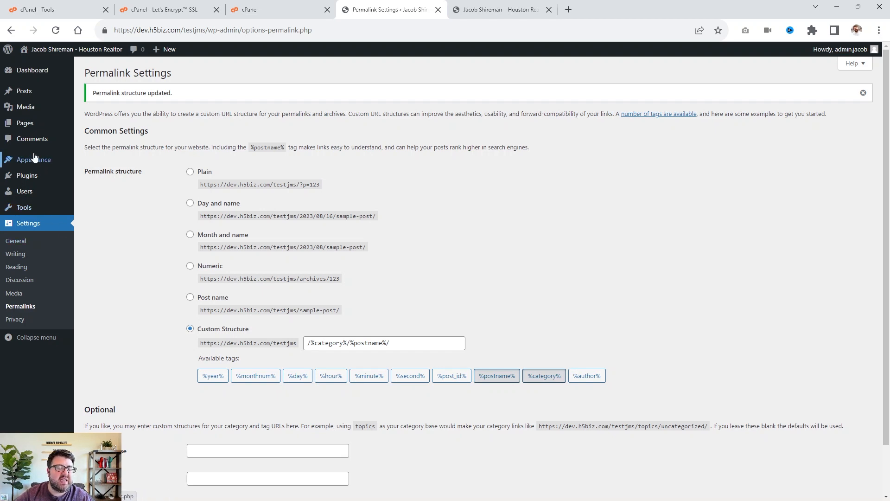
mouse_move(32, 164)
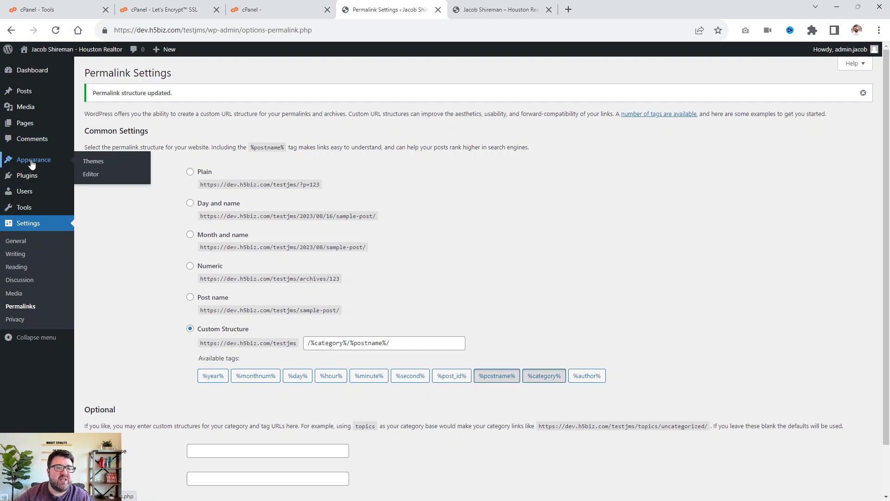
left_click(88, 162)
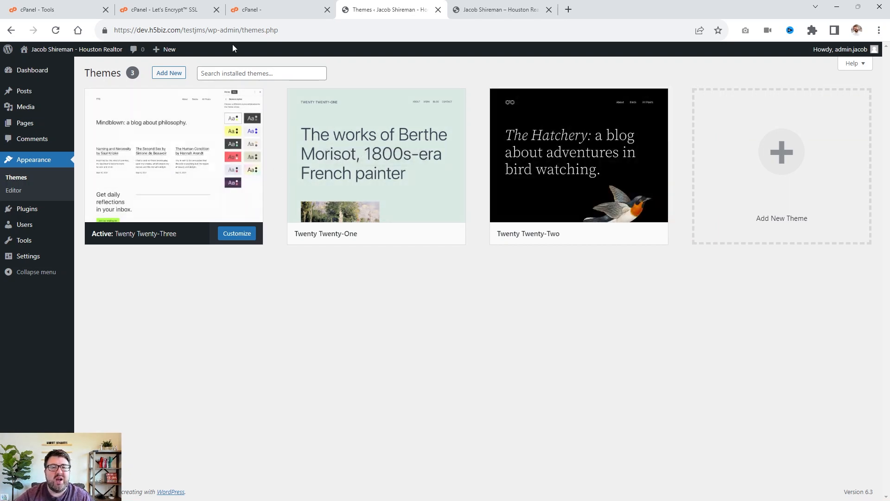
left_click(233, 76)
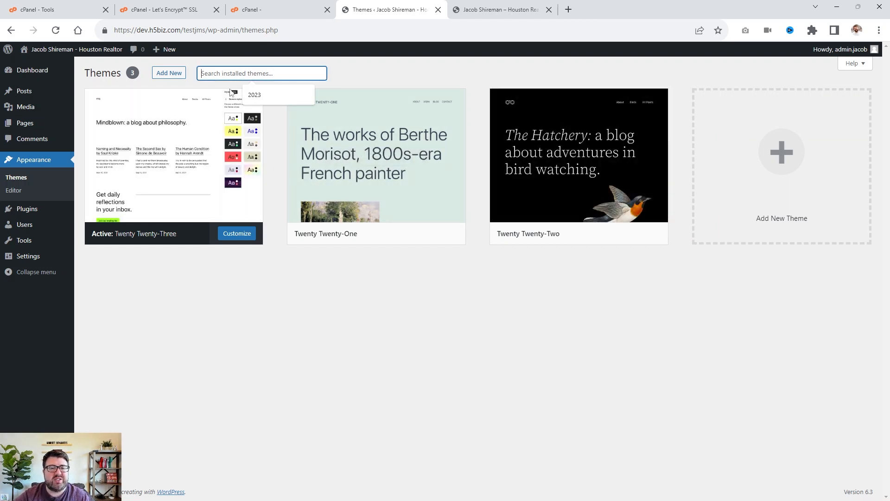
left_click(166, 74)
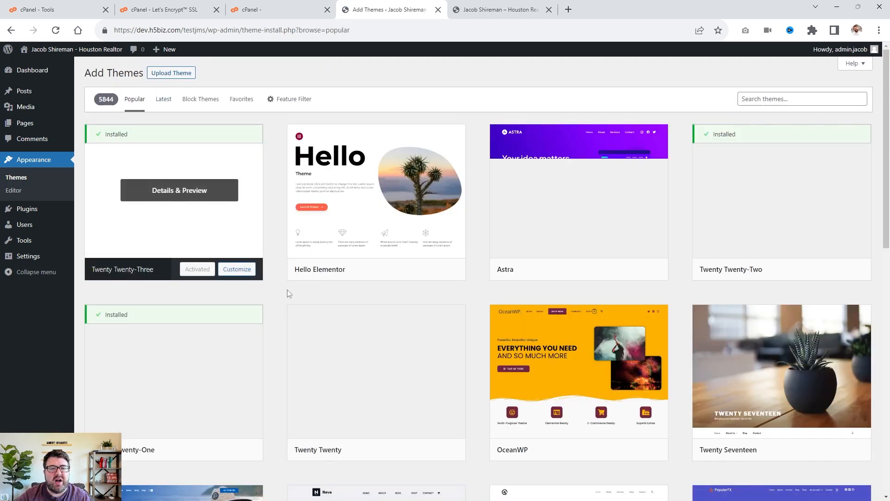
scroll(626, 286, "down", 9)
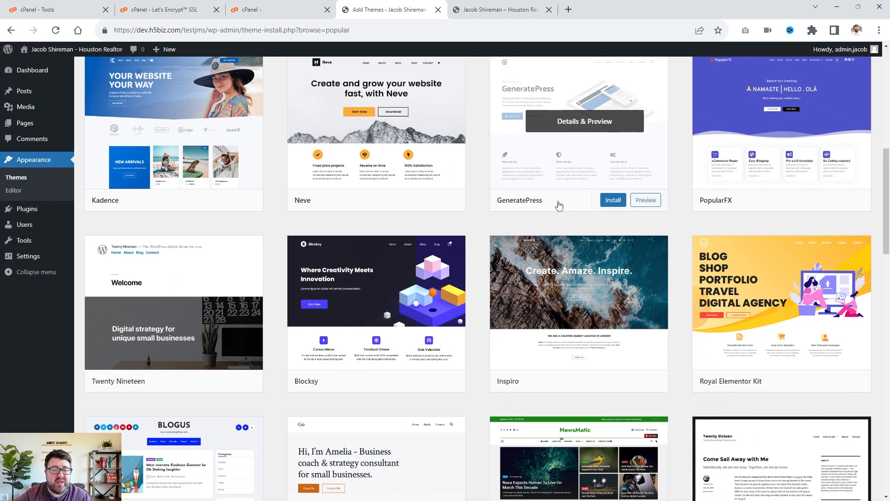
scroll(560, 206, "up", 9)
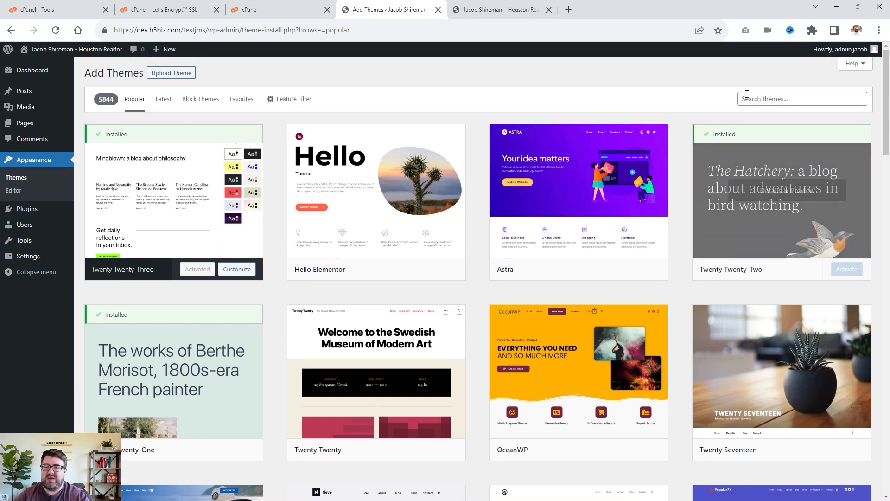
left_click(747, 98)
type("real estate")
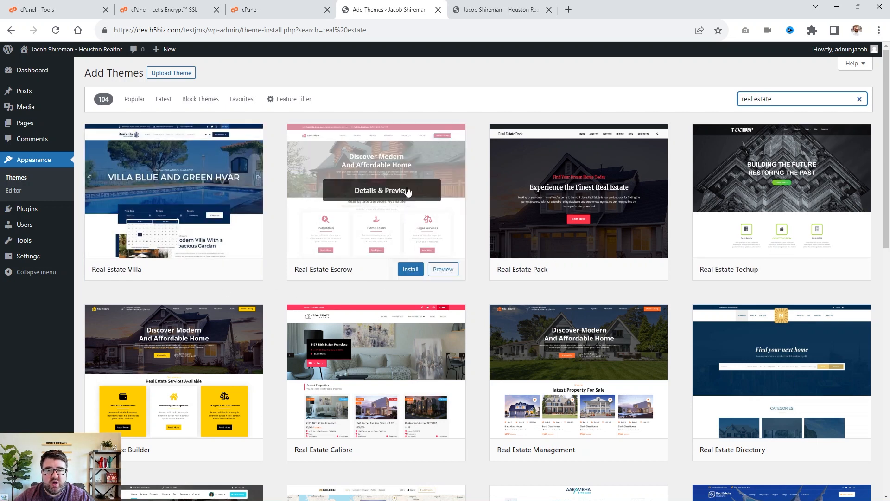
Preview the Real Estate Escrow theme and browse the real estate theme search results.
left_click(384, 202)
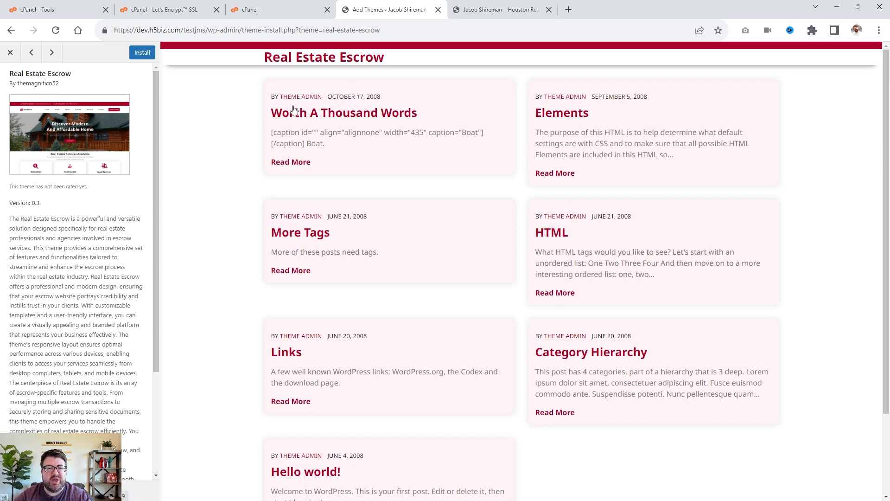
left_click(52, 52)
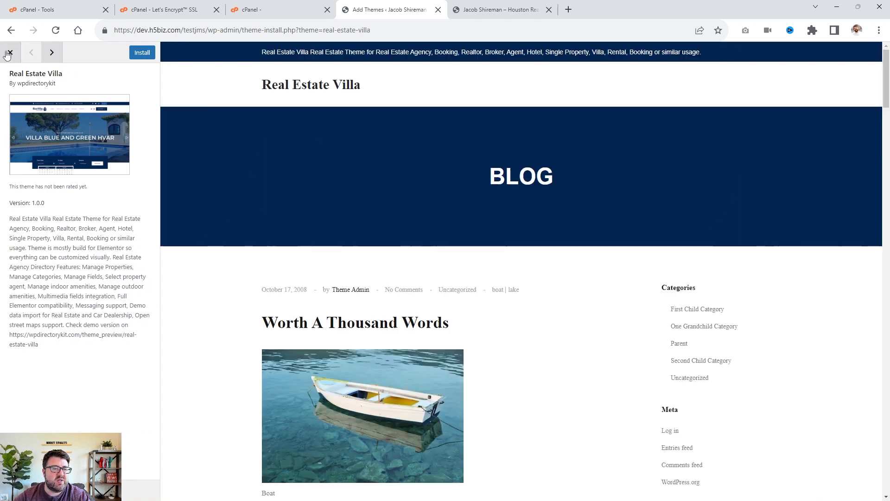
left_click(10, 53)
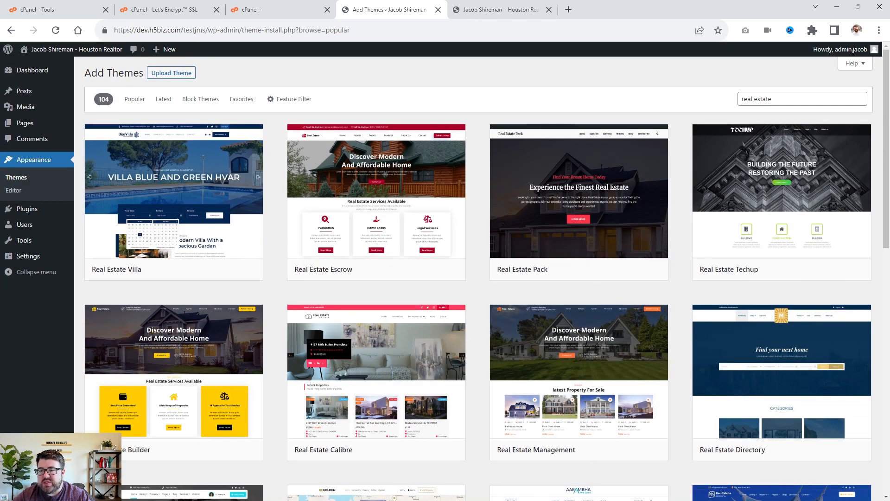
scroll(430, 280, "down", 2)
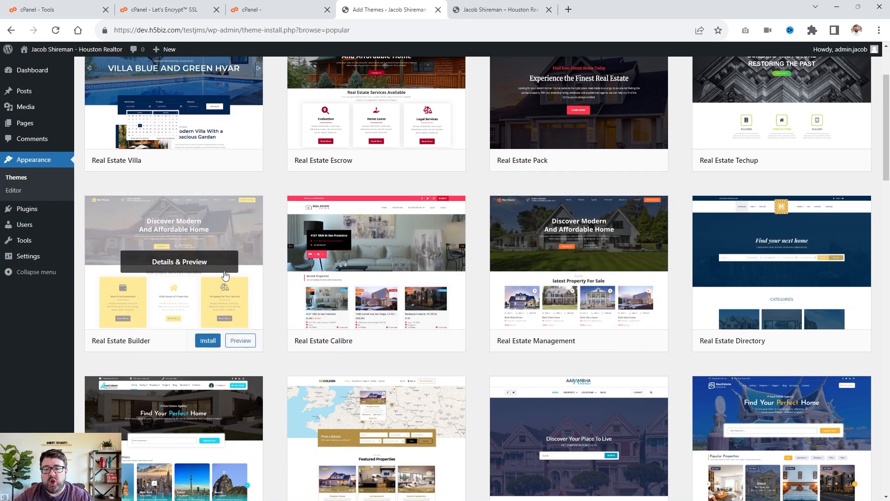
scroll(356, 298, "up", 3)
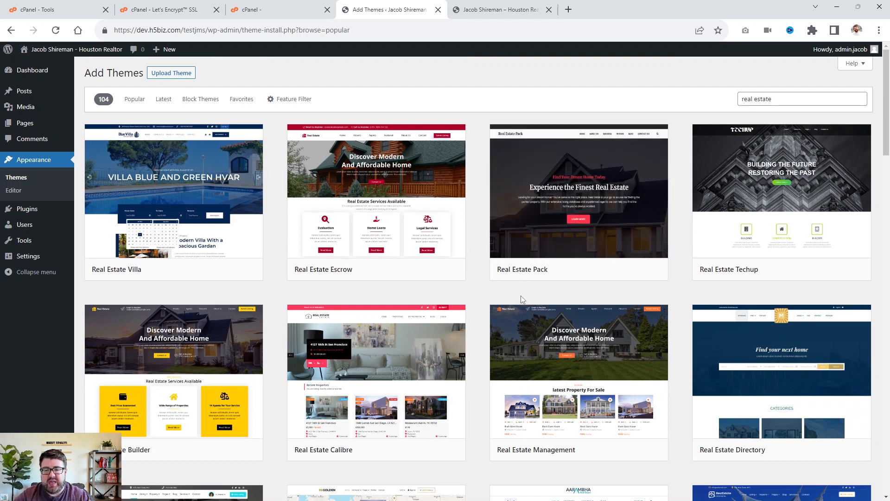
scroll(809, 299, "down", 6)
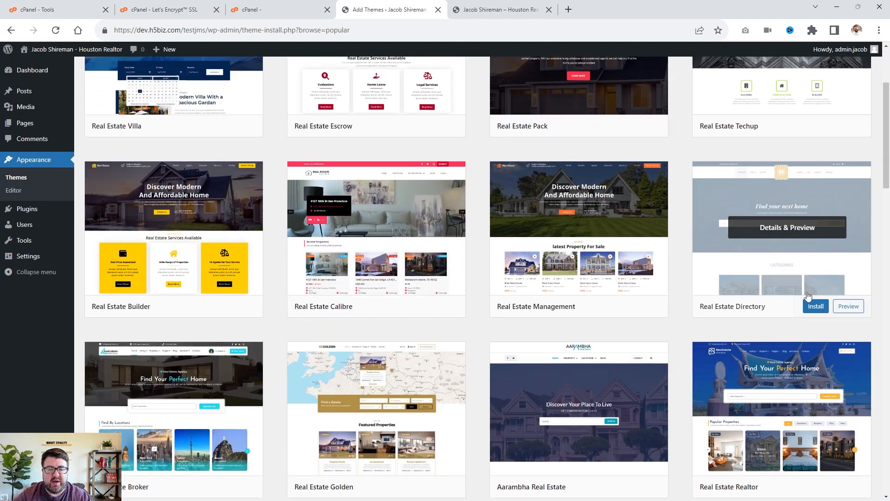
scroll(254, 226, "down", 3)
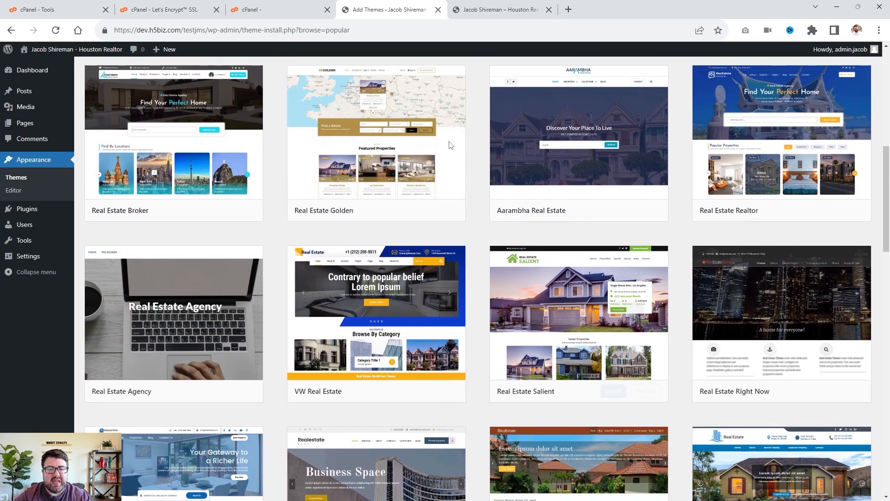
scroll(254, 226, "up", 3)
scroll(254, 226, "up", 6)
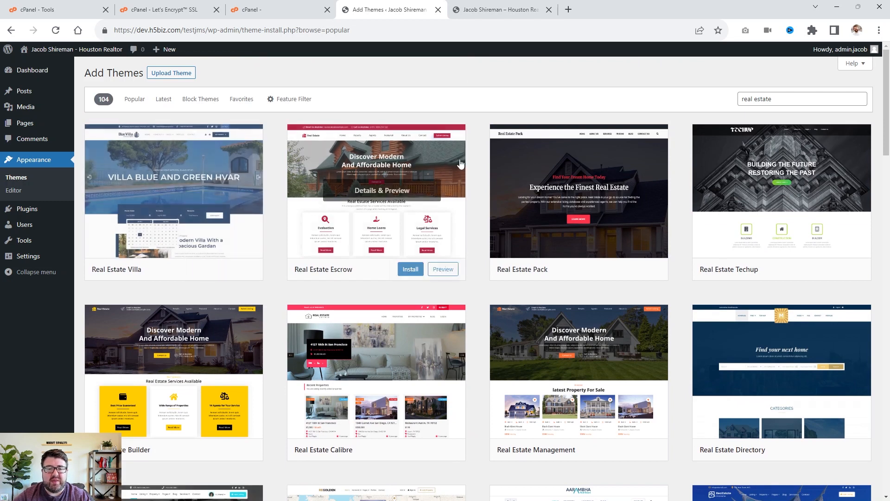
Install and activate the Real Estate Builder theme.
left_click(178, 374)
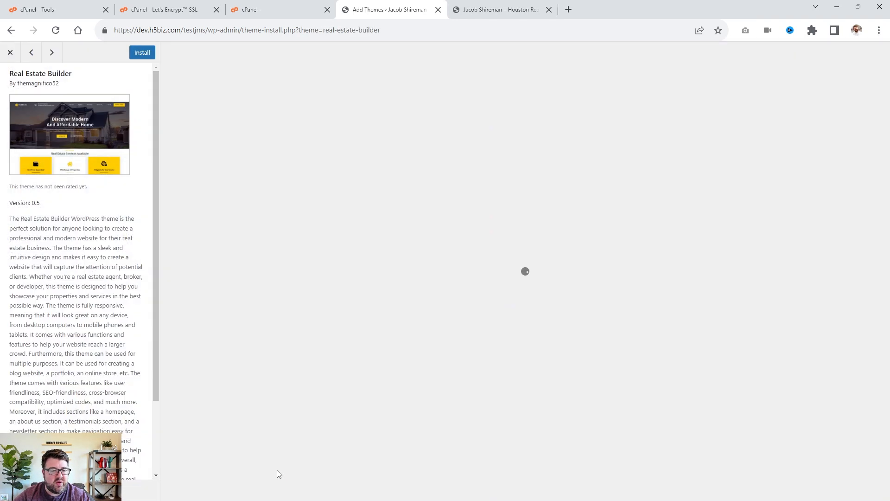
left_click(141, 52)
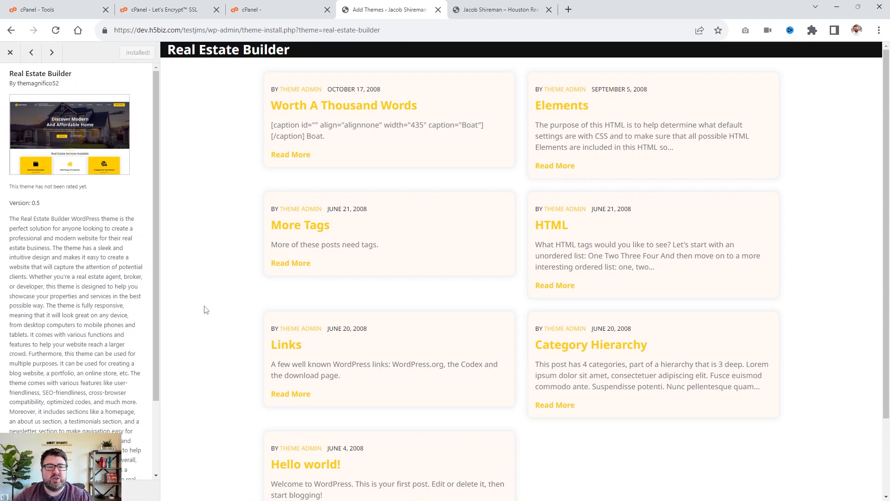
left_click(137, 53)
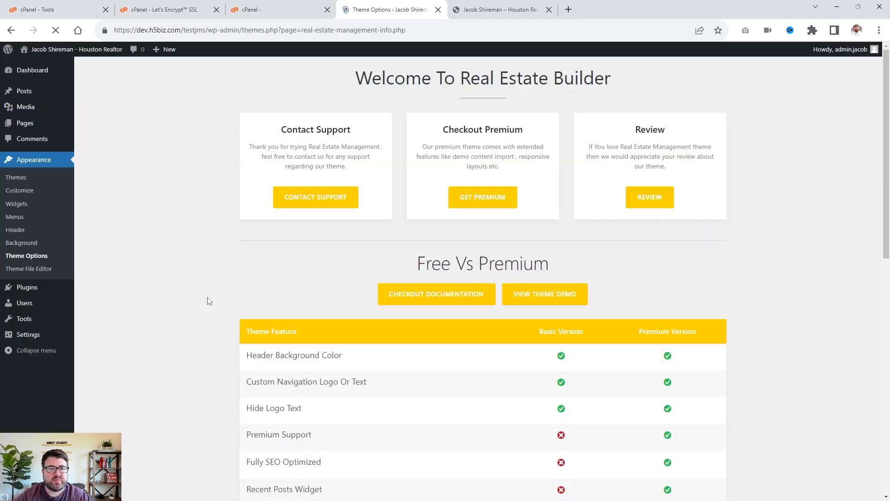
Review the Real Estate Builder free versus premium feature comparison and open the theme demo.
scroll(771, 280, "down", 4)
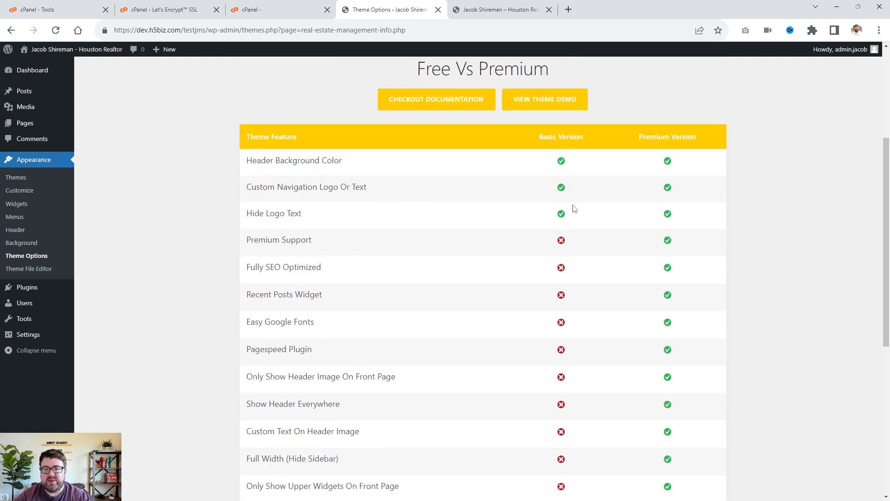
scroll(585, 343, "down", 6)
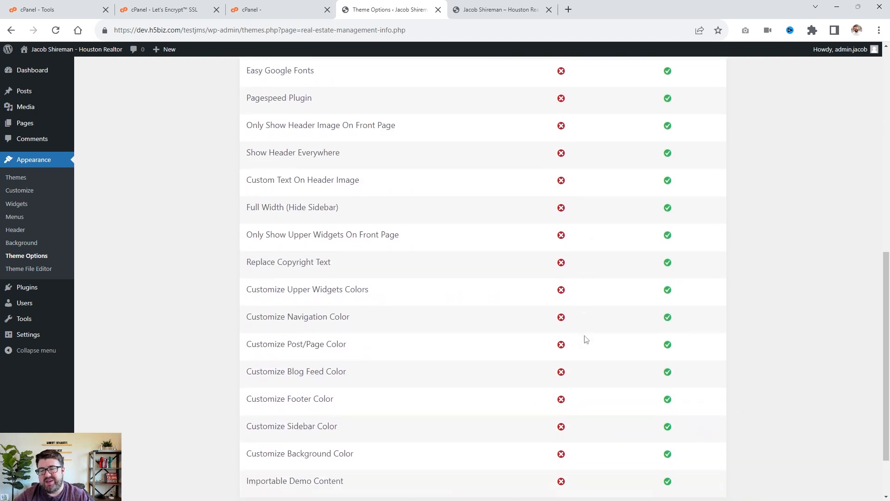
scroll(586, 343, "up", 7)
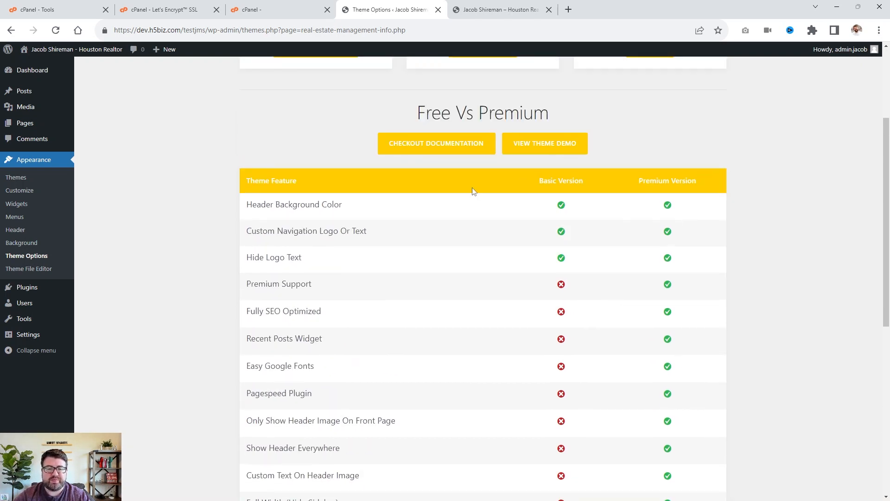
scroll(472, 187, "up", 3)
left_click(541, 298)
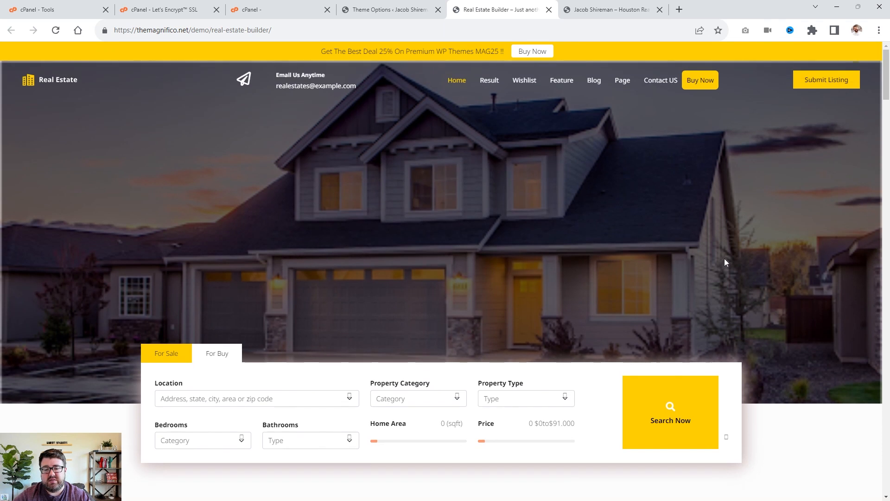
Browse the demo homepage and its property search section, switching to the For Buy tab.
scroll(723, 259, "down", 3)
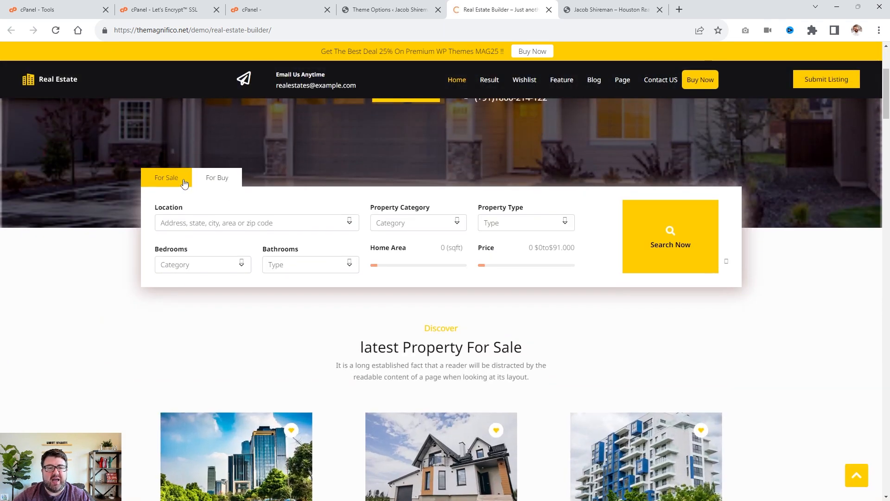
left_click(234, 180)
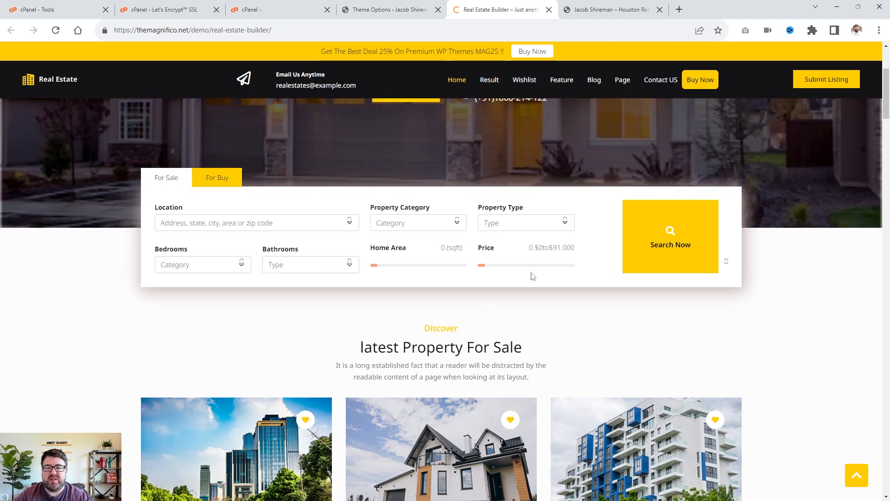
scroll(690, 236, "up", 3)
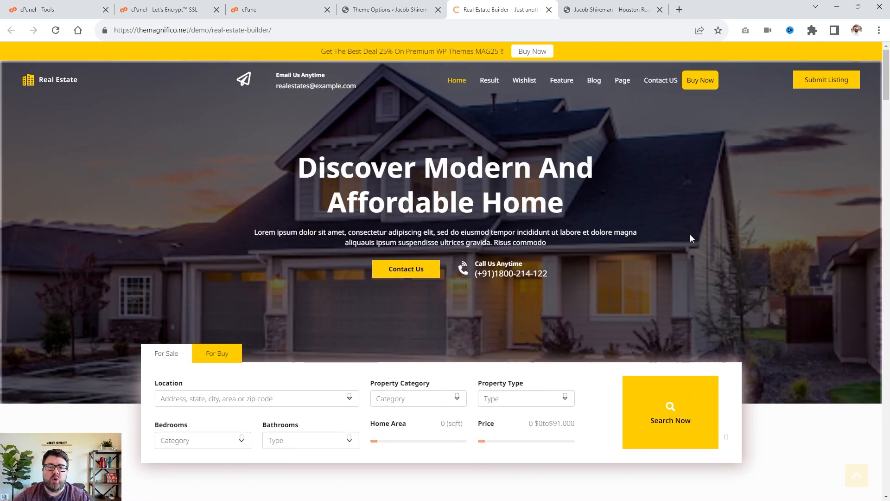
Scroll through the rest of the theme demo homepage's sections and return to the top.
scroll(690, 235, "down", 15)
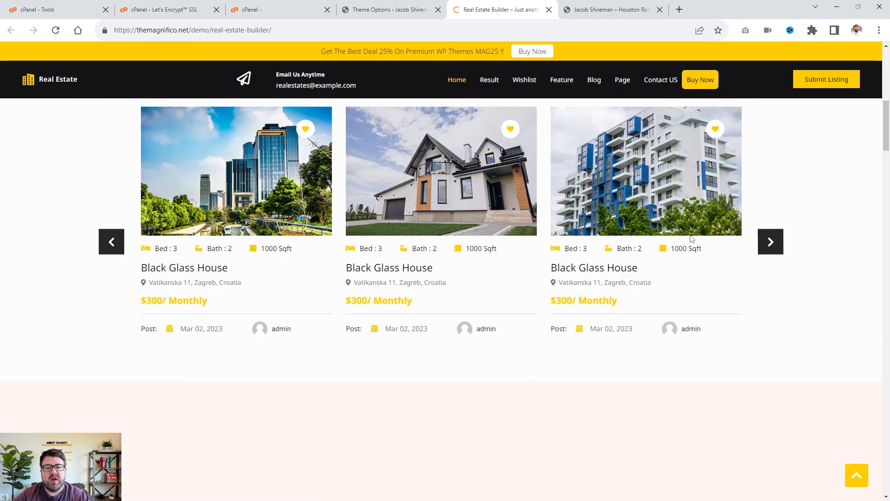
scroll(690, 241, "down", 9)
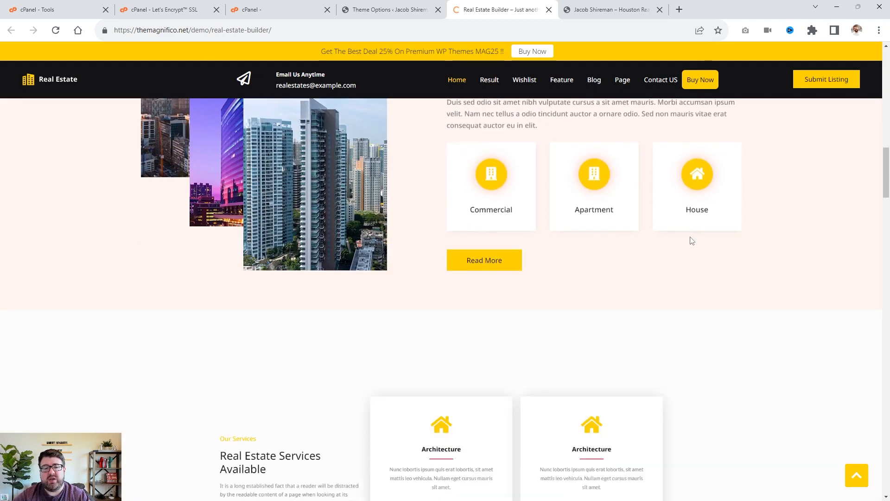
scroll(691, 239, "down", 10)
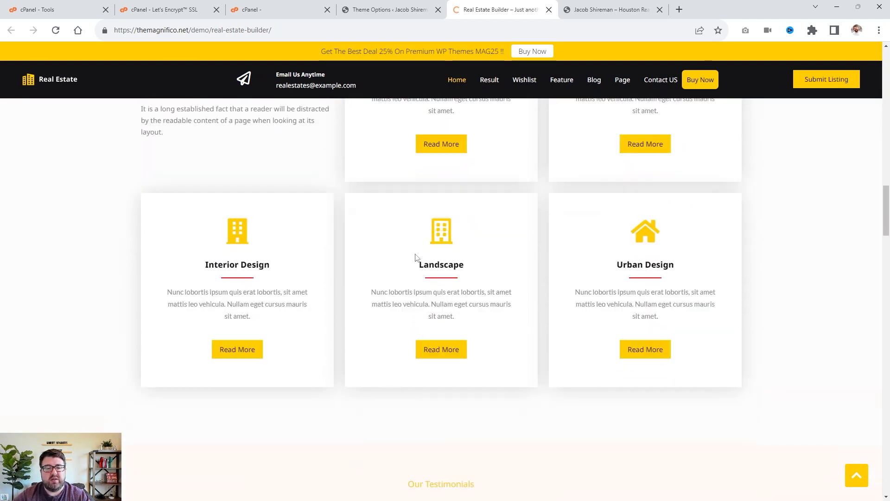
scroll(416, 258, "down", 4)
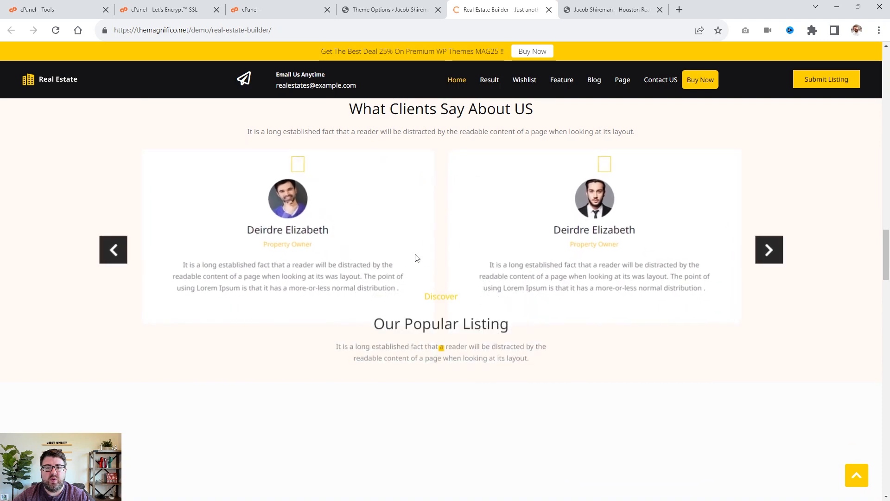
scroll(415, 257, "up", 20)
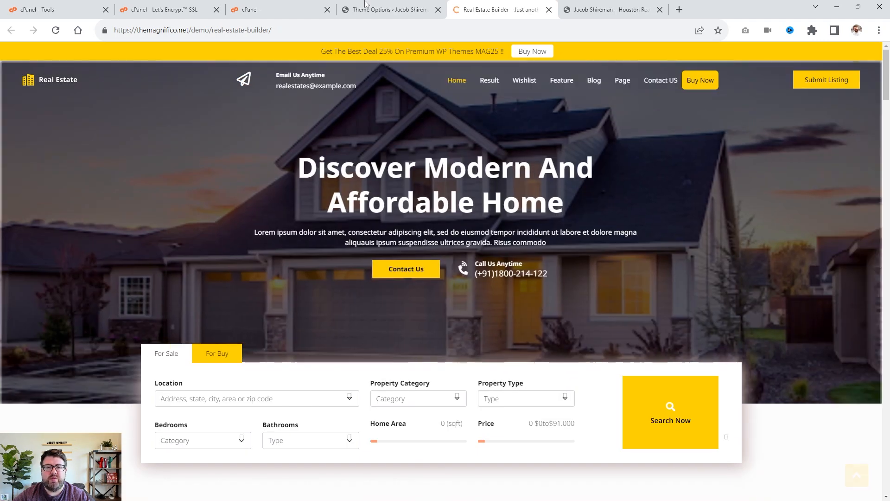
Switch back to the WordPress admin and open the theme upload form under Add Themes.
left_click(357, 6)
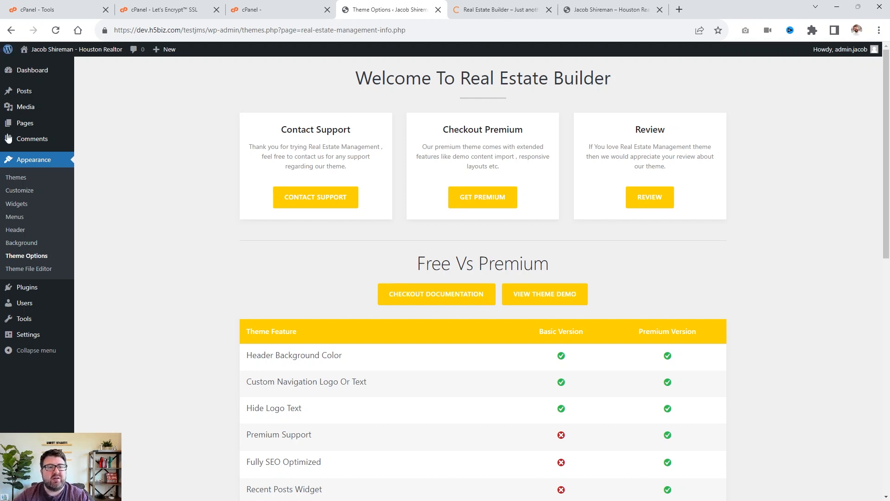
mouse_move(26, 295)
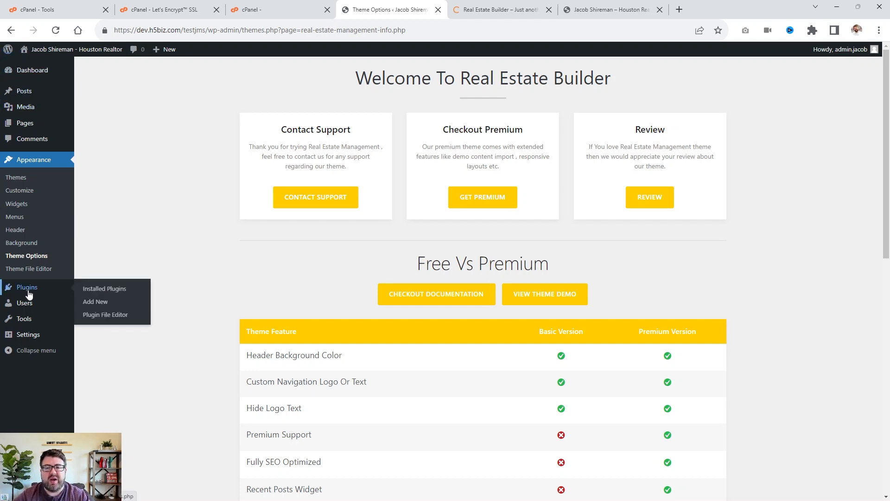
mouse_move(8, 108)
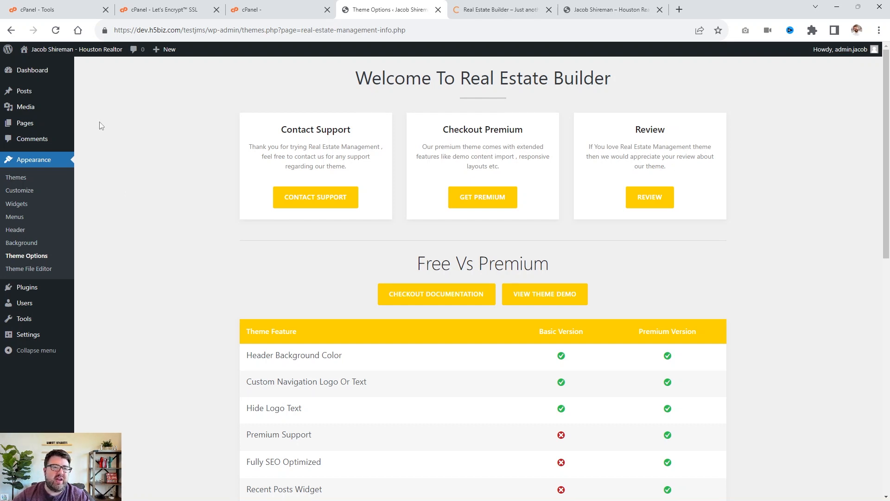
left_click(24, 180)
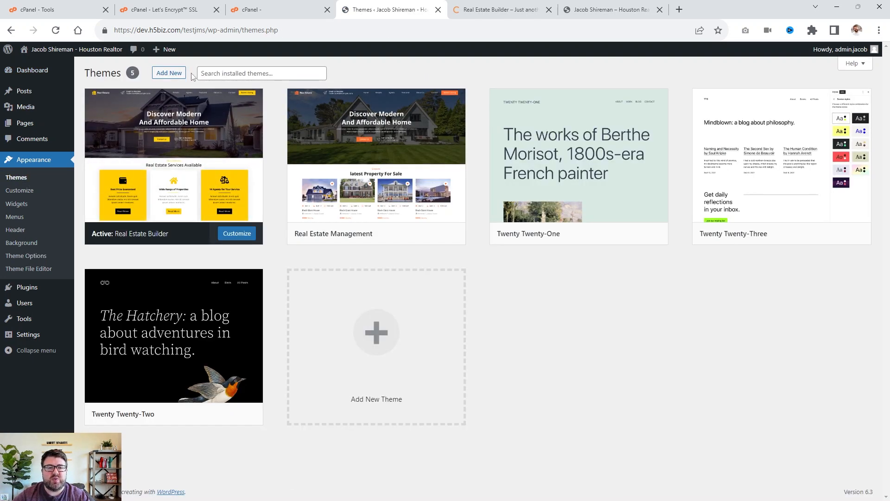
left_click(169, 73)
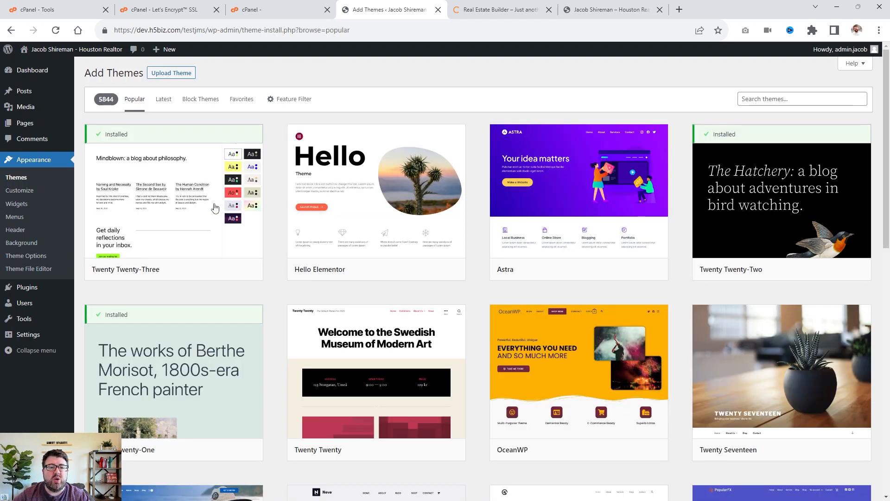
left_click(169, 73)
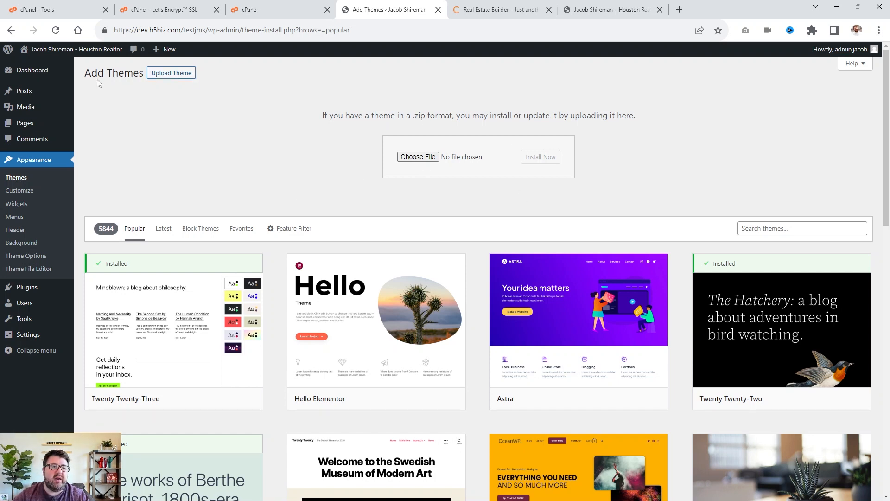
mouse_move(64, 122)
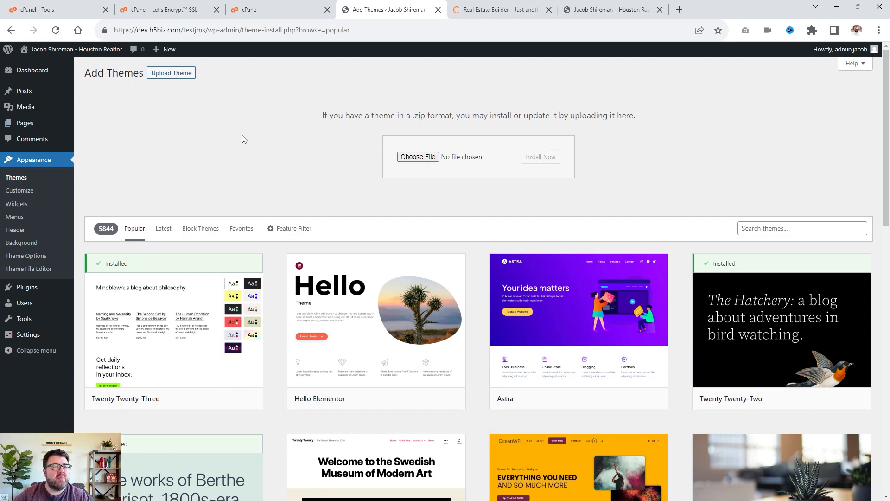
mouse_move(43, 73)
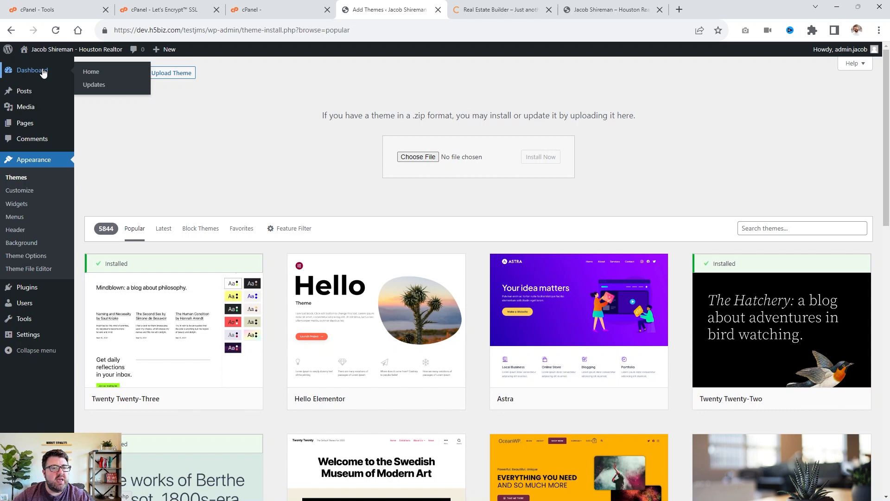
Start a new post and close the block editor welcome guide.
left_click(27, 93)
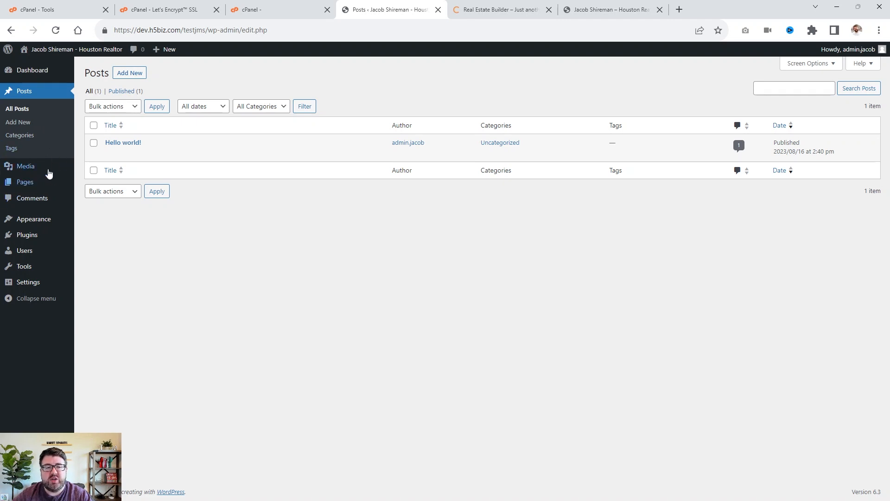
mouse_move(30, 166)
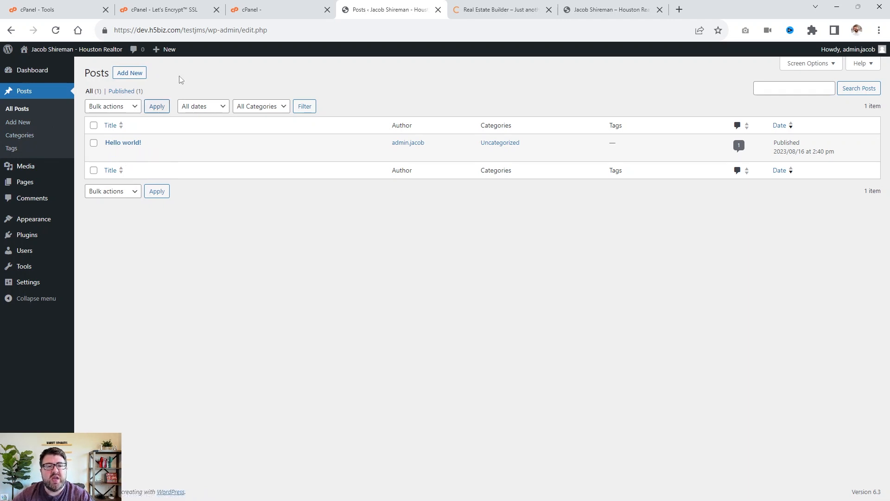
left_click(133, 73)
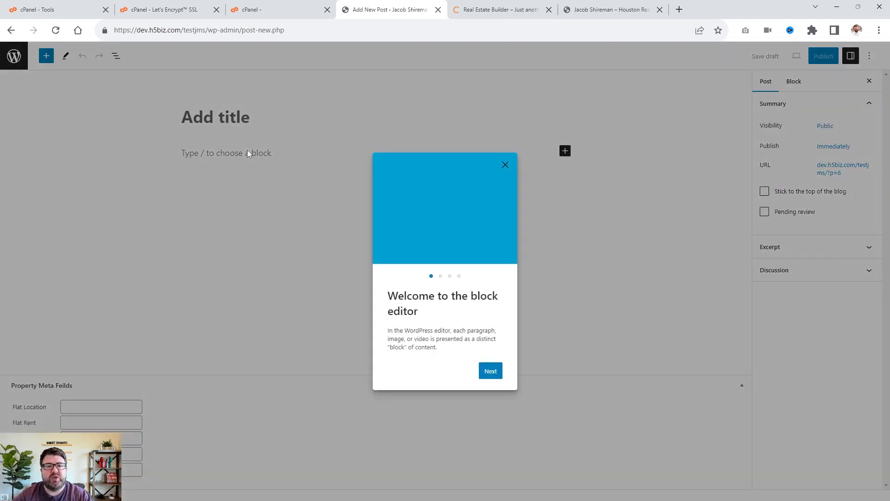
left_click(505, 166)
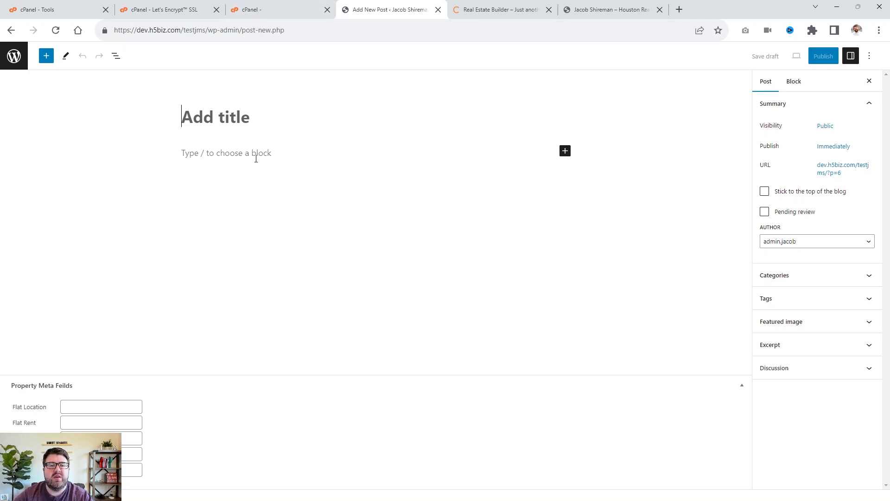
Search the block inserter for columns, clear the search, and insert a Gallery block into the post.
left_click(256, 159)
left_click(564, 151)
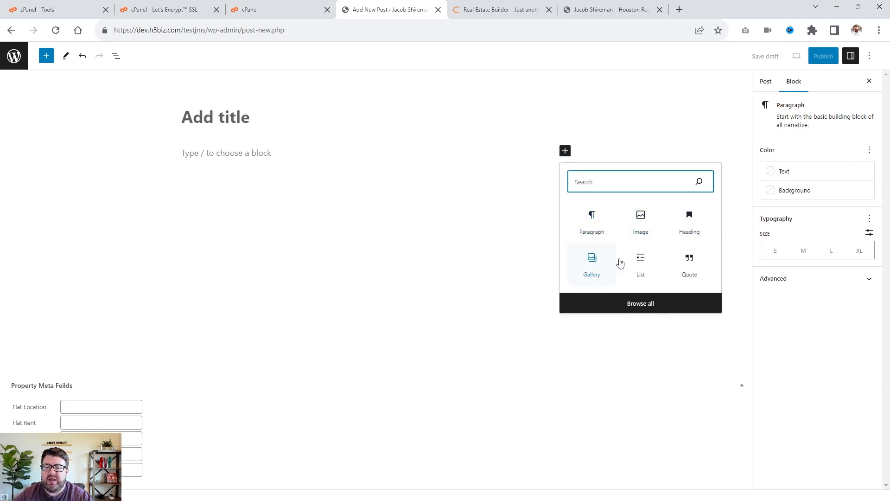
type("c")
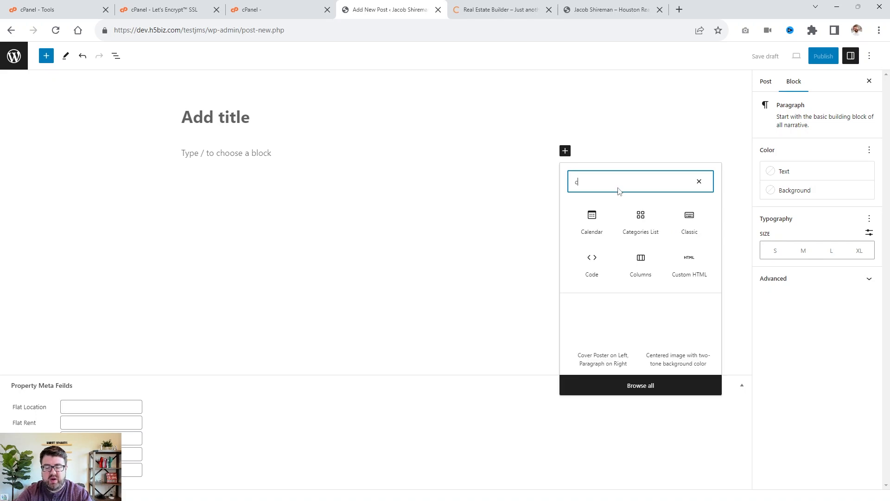
type("olumns")
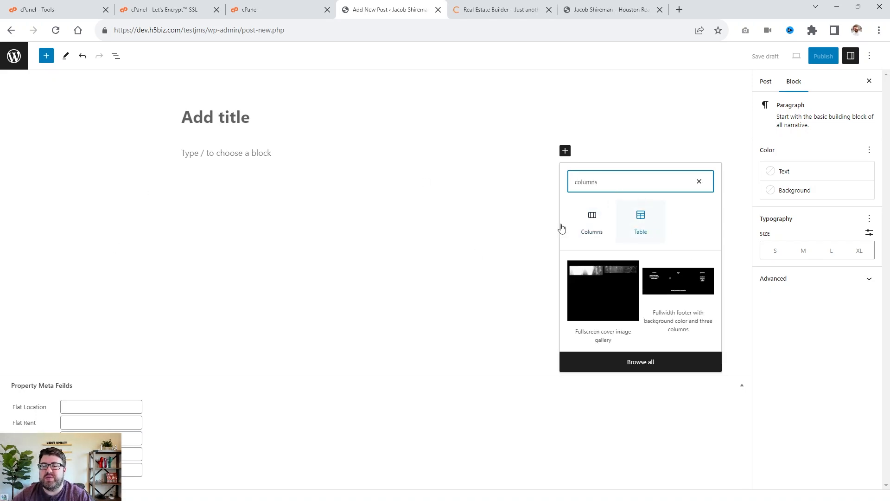
left_click(699, 182)
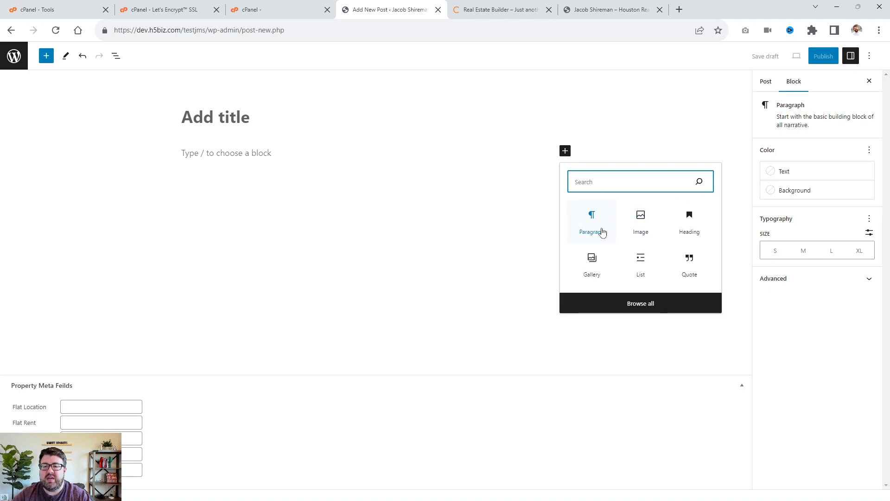
left_click_drag(592, 257, 310, 194)
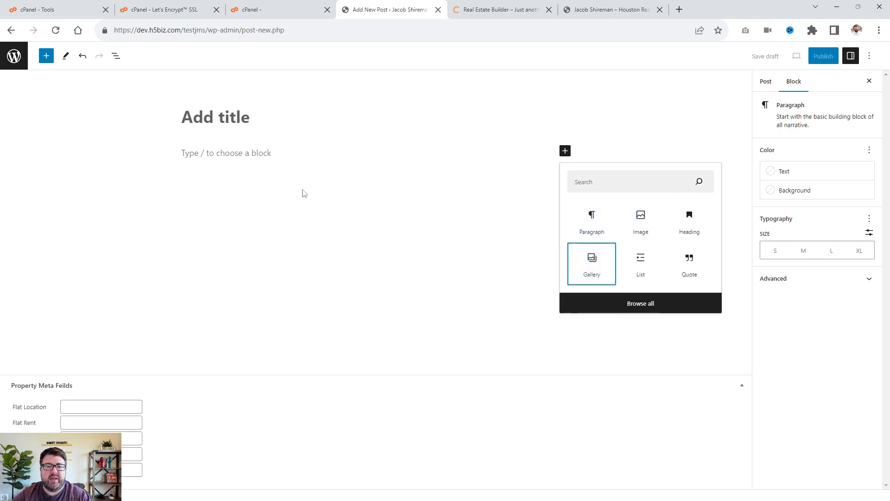
left_click(612, 267)
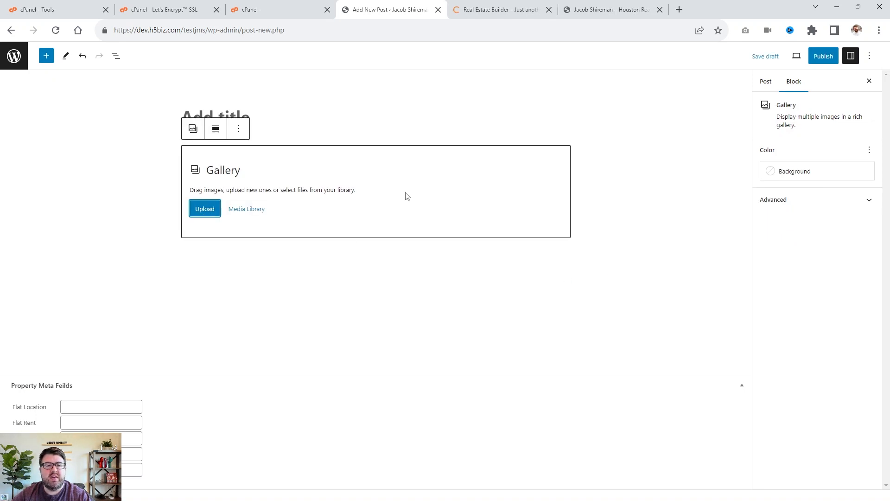
Leave the post editor and add a post category named Houston Market Reports.
left_click(11, 30)
left_click(489, 85)
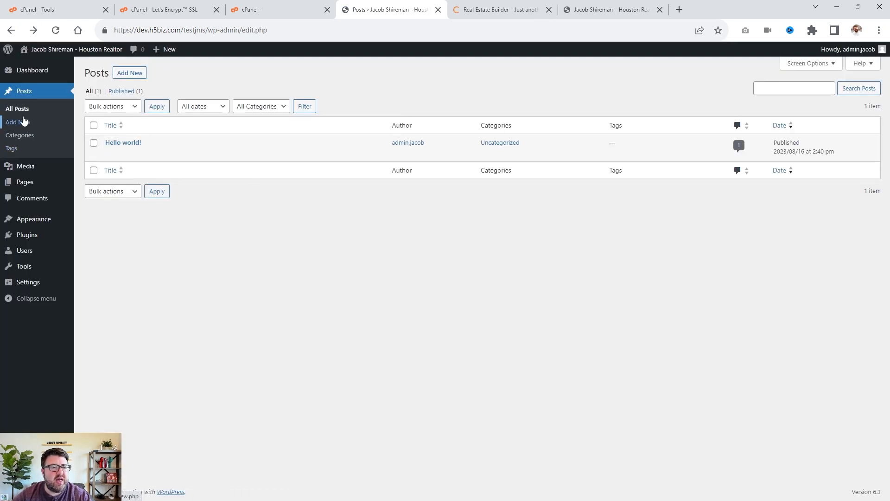
left_click(16, 136)
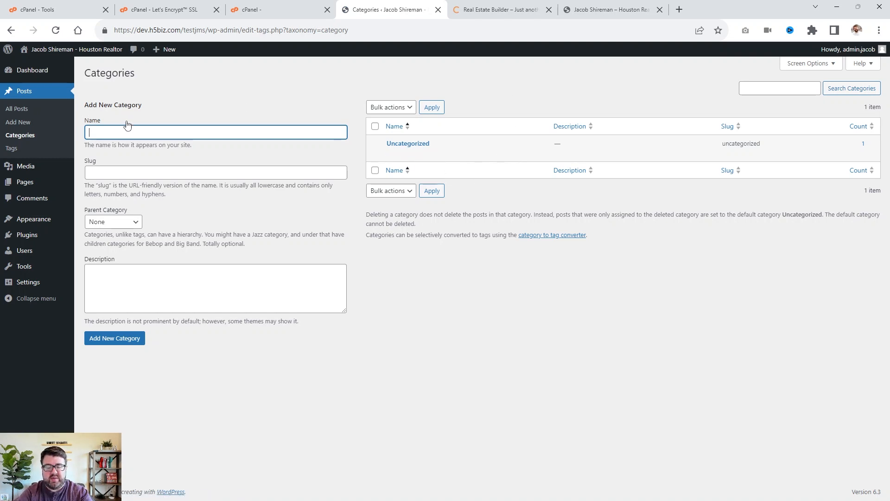
type("Houston Market Reports")
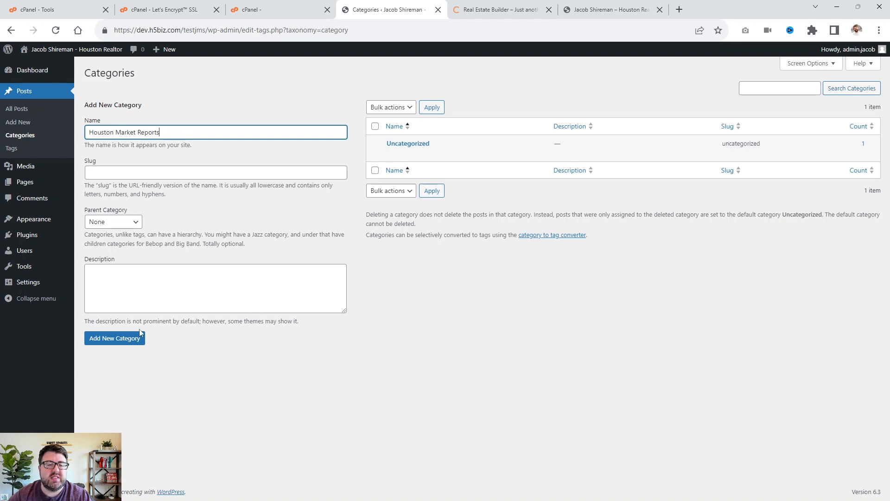
left_click(137, 340)
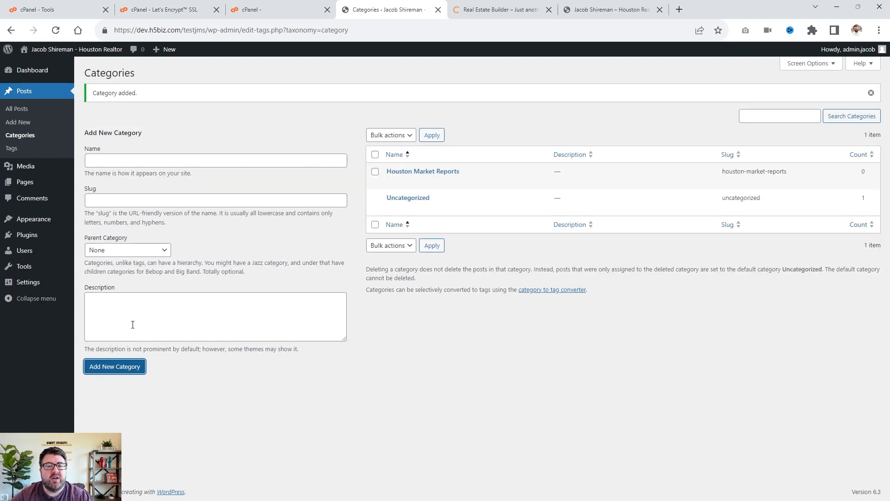
Add a second post category named Real Estate Tips.
left_click(112, 160)
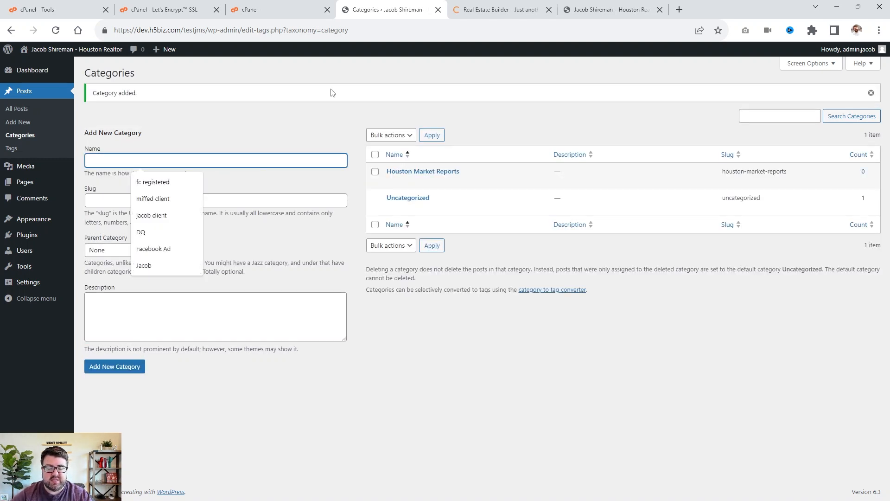
type("Real Estate Tips")
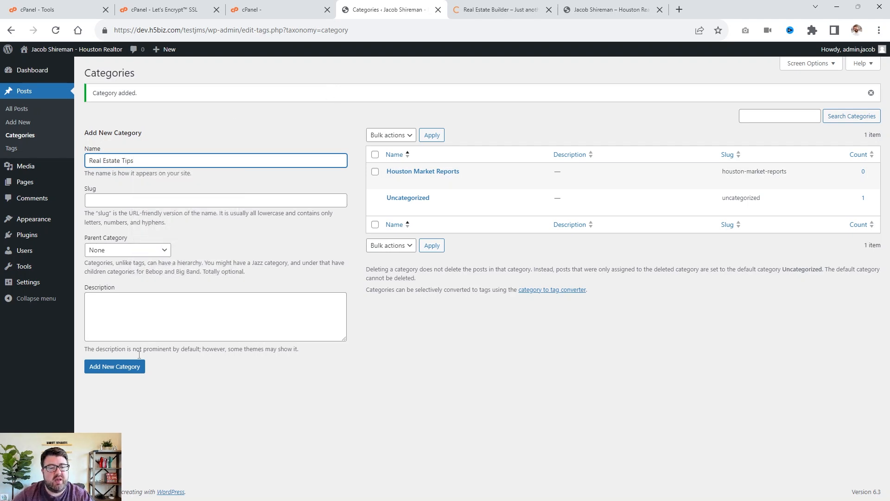
left_click(95, 366)
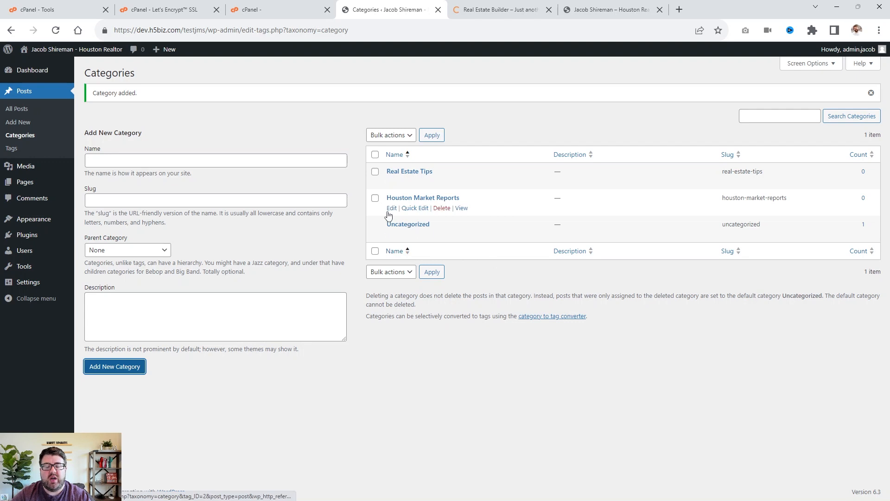
Add the post tags Buyer, Seller, Investor and Renter.
left_click(11, 149)
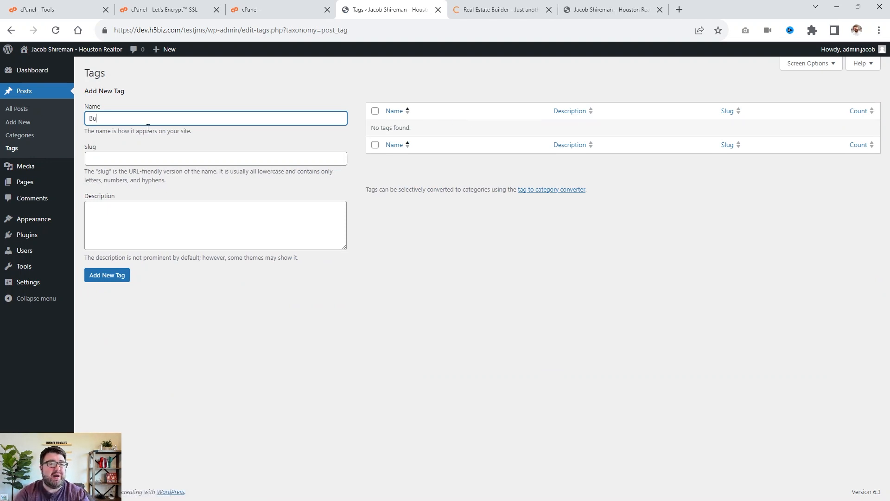
type("Seller")
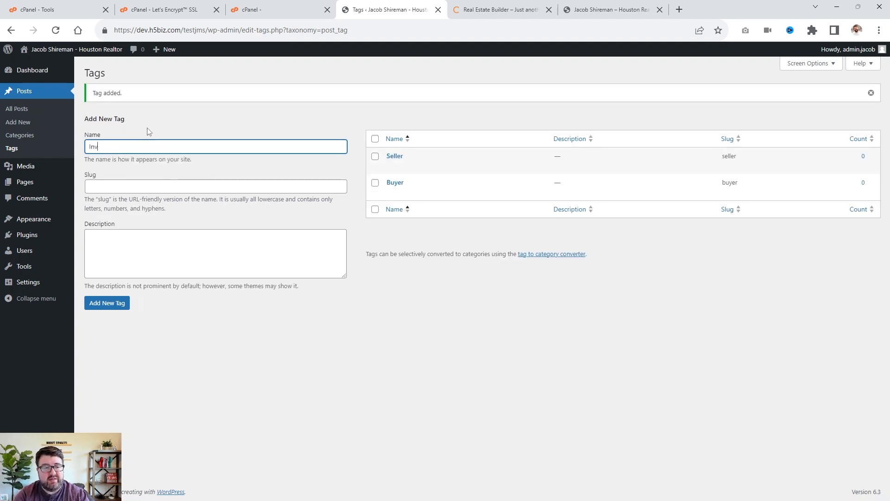
type("Renter")
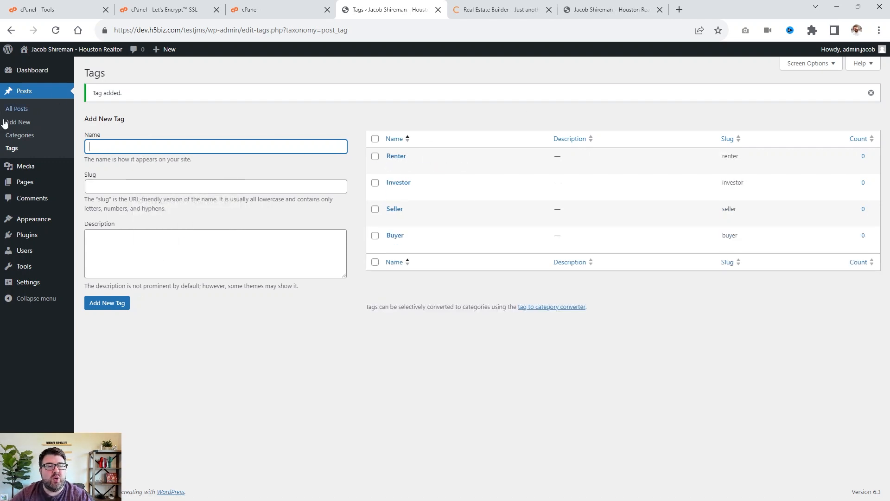
left_click(19, 126)
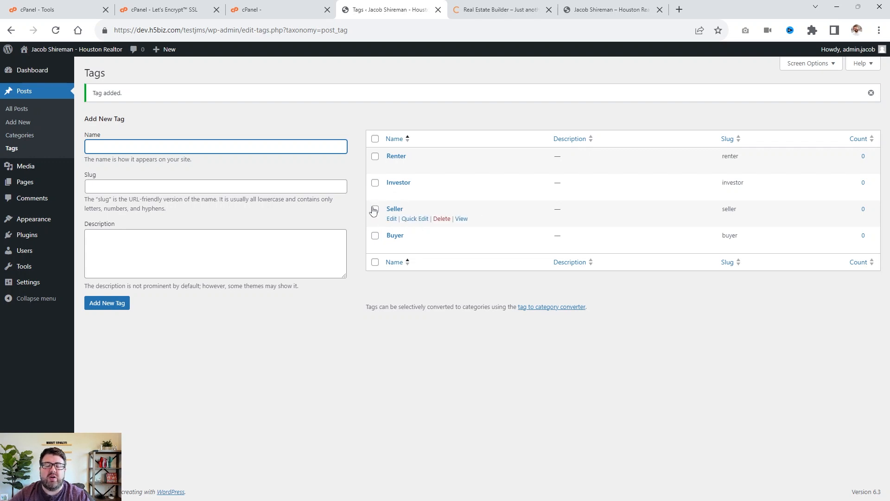
left_click(210, 120)
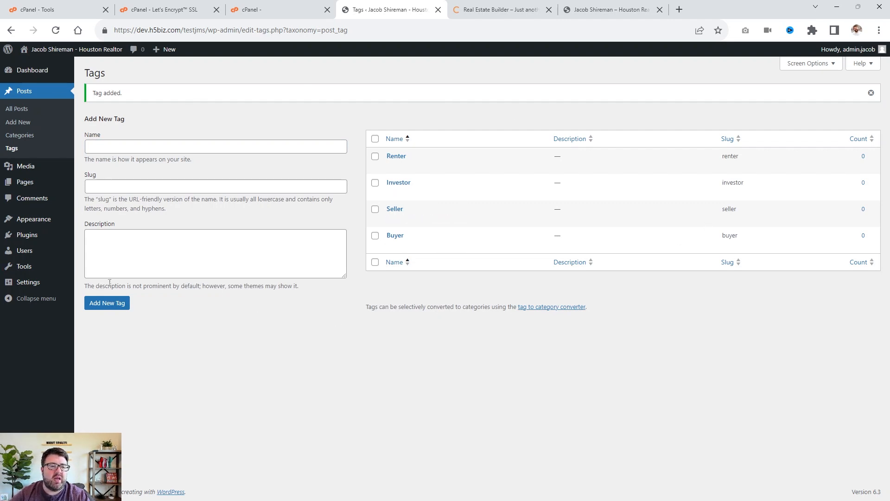
Create a new page titled Homepage, dismissing the backup notice.
left_click(45, 181)
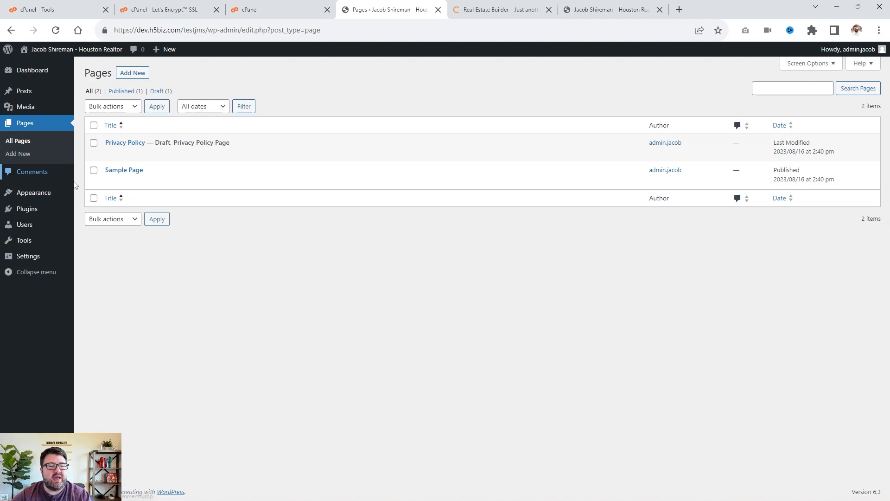
left_click(133, 73)
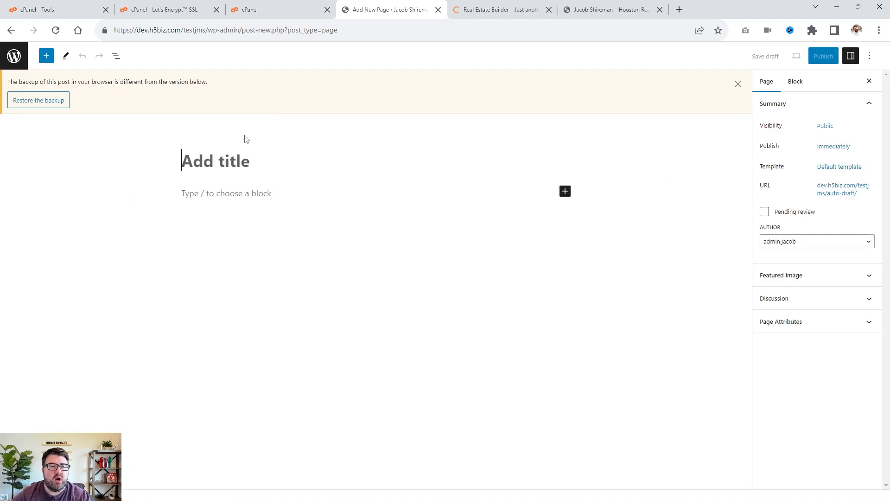
left_click(737, 84)
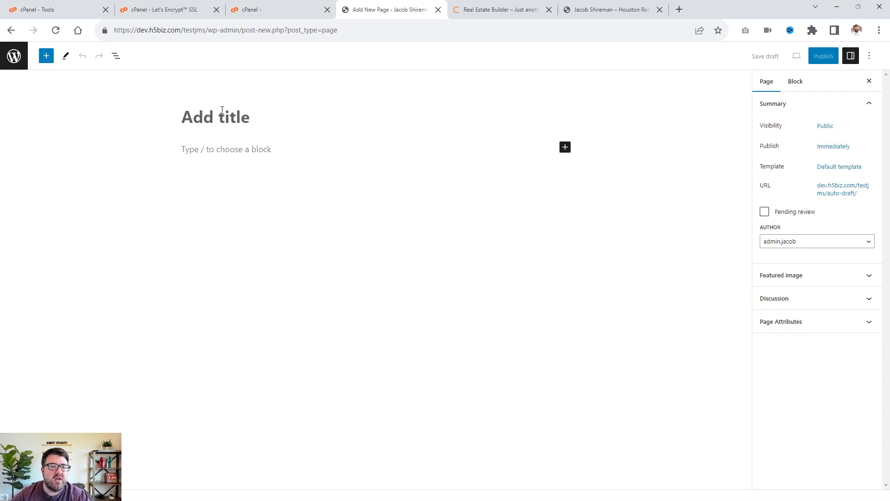
type("Homepage")
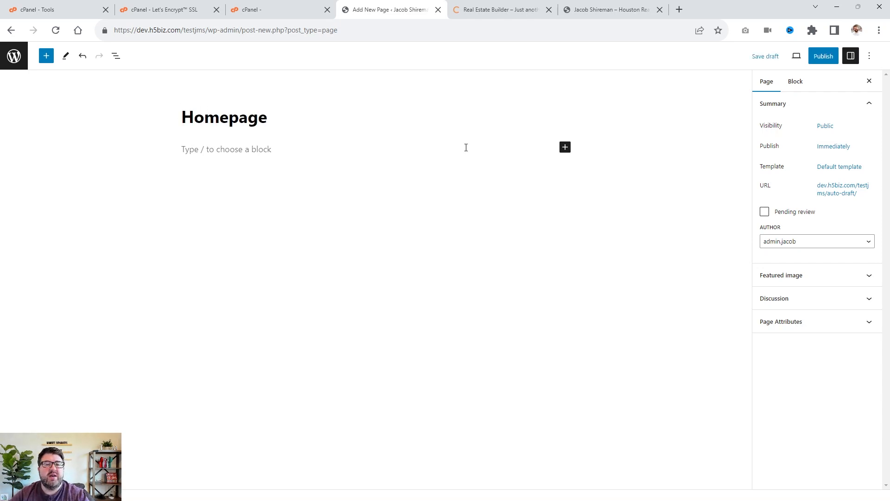
Search the page's block inserter for slider and banner blocks, then clear the search and close the inserter.
left_click(210, 148)
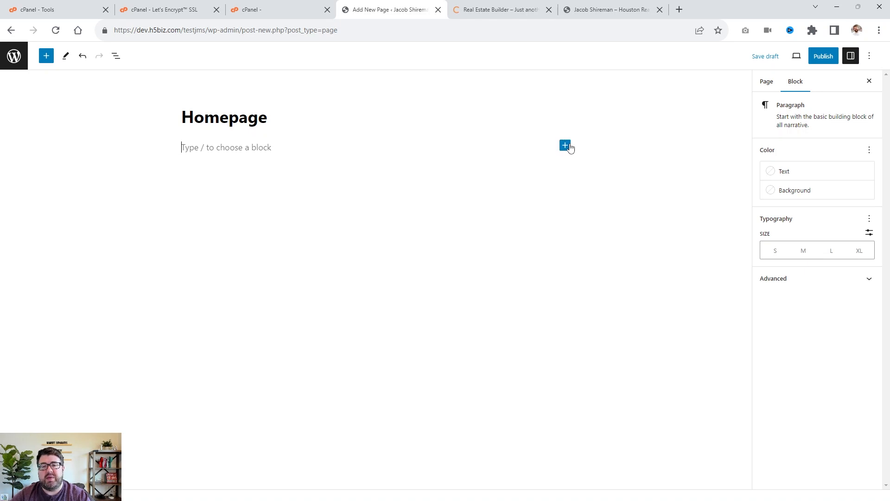
left_click(566, 146)
type("sli")
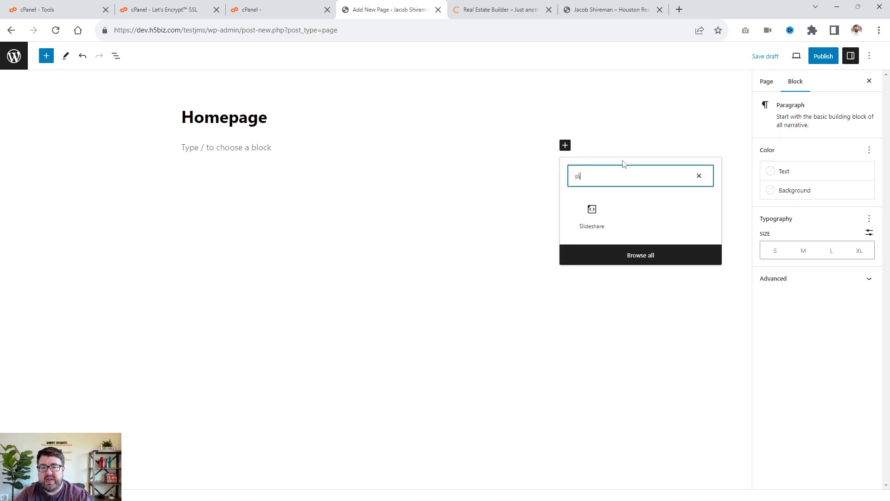
key("BackSpace")
key("BackSpace")
key("BackSpace")
type("banner")
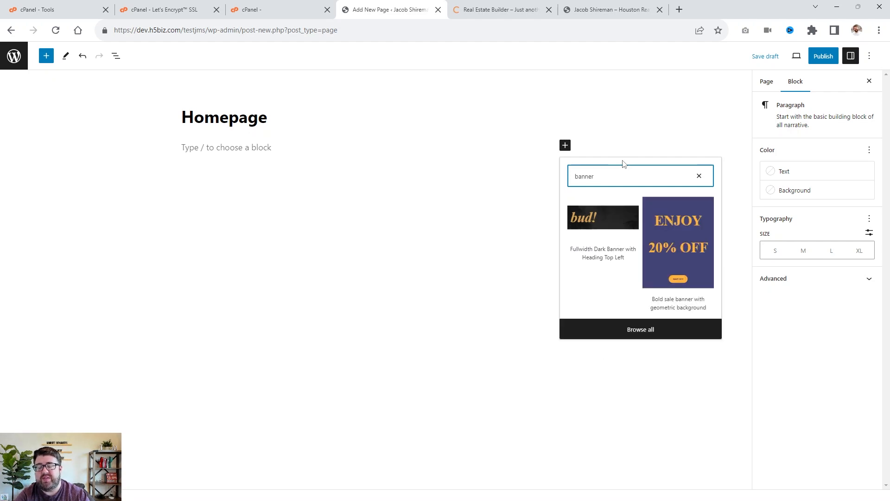
left_click_drag(597, 178, 558, 119)
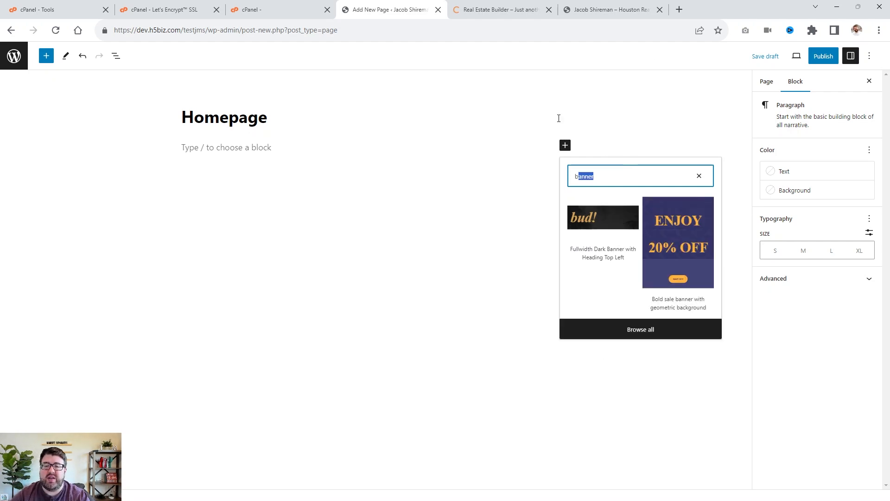
key("ctrl+a")
key("BackSpace")
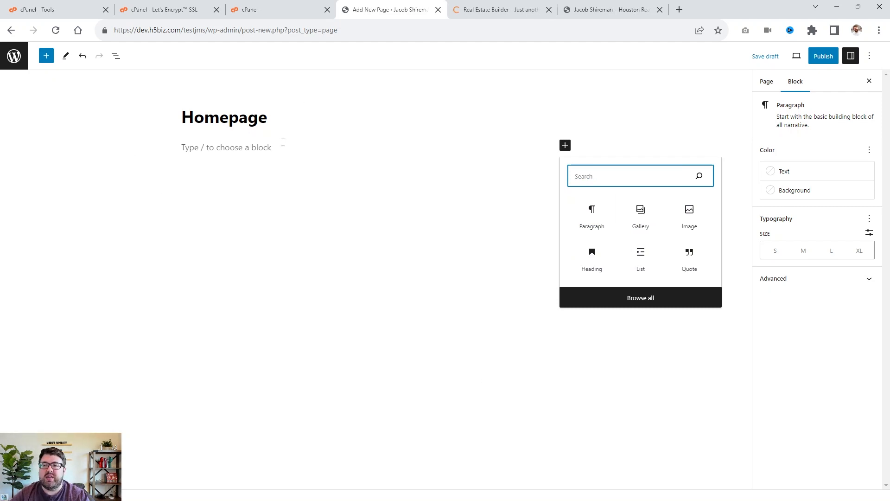
left_click(606, 115)
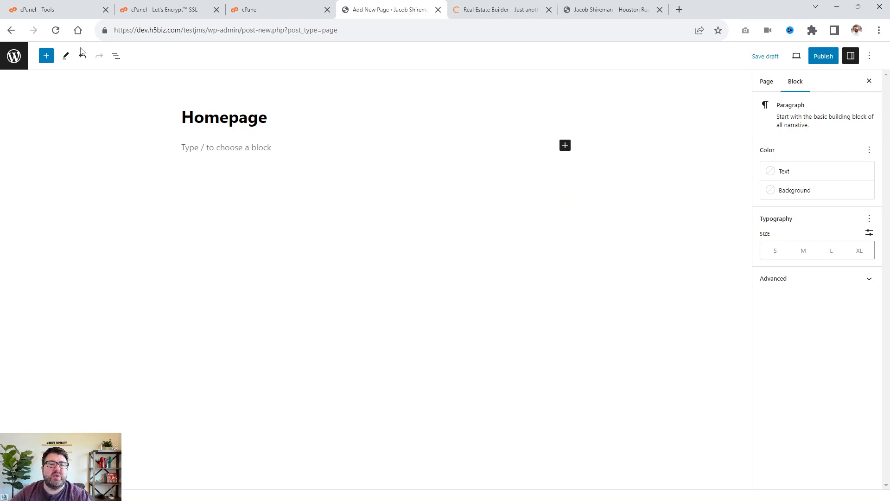
Publish the Homepage page and return to the pages list.
left_click(823, 56)
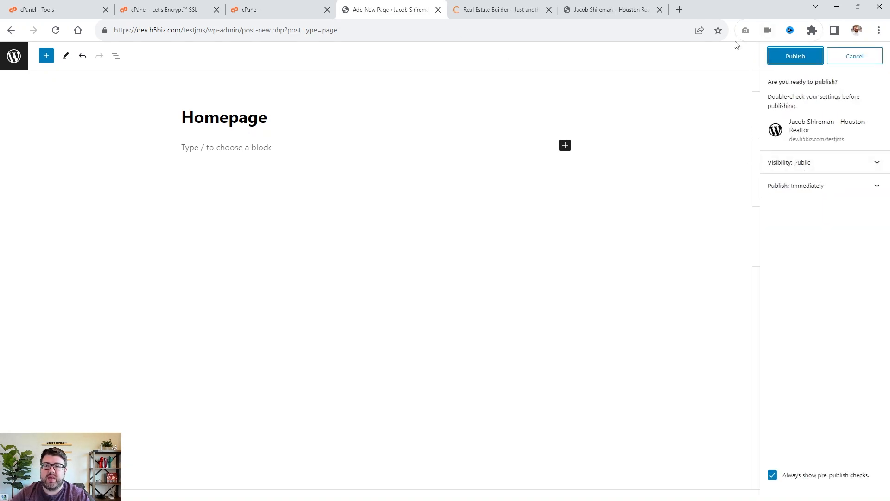
left_click(815, 60)
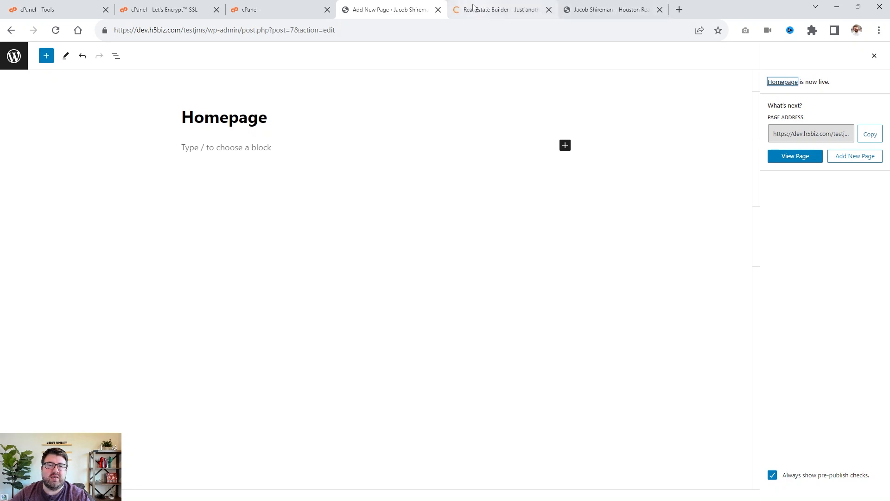
left_click(10, 31)
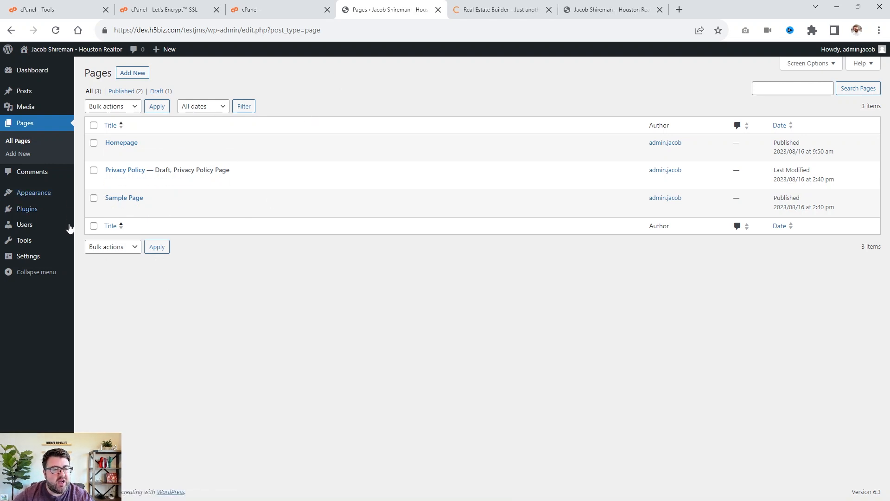
Open the Add New User form and review the available user roles without adding anyone.
mouse_move(42, 194)
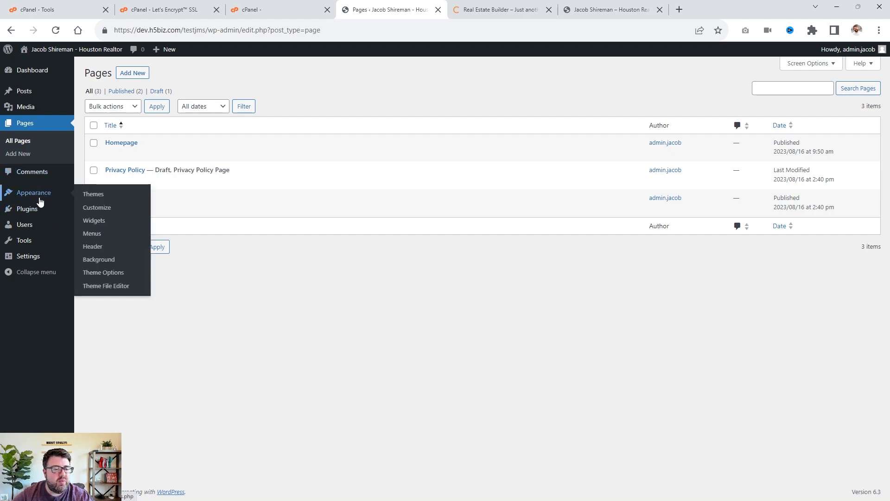
left_click(27, 227)
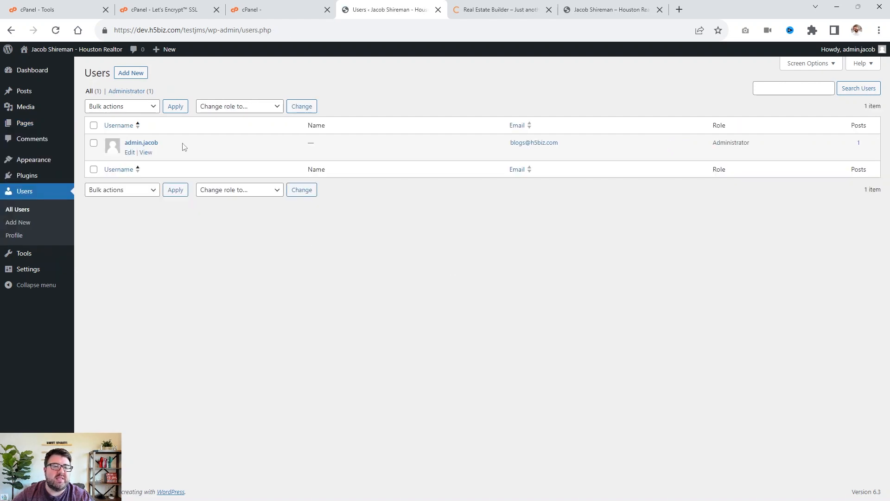
left_click(130, 73)
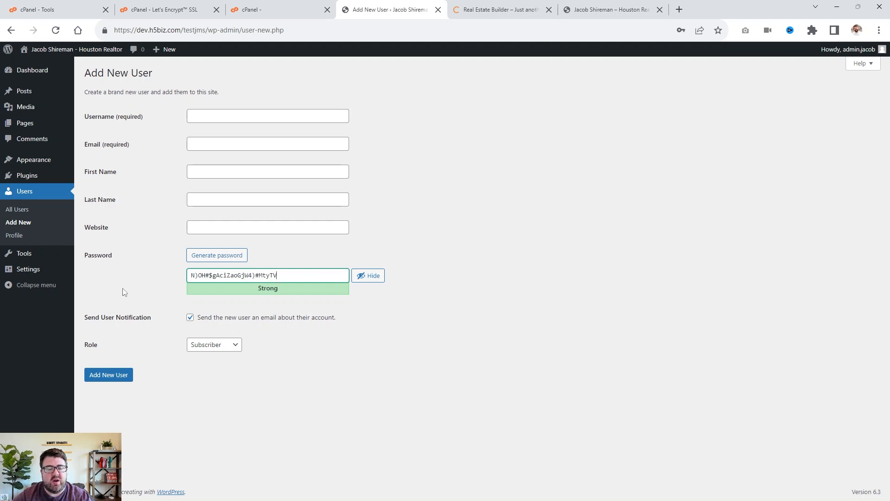
left_click(235, 349)
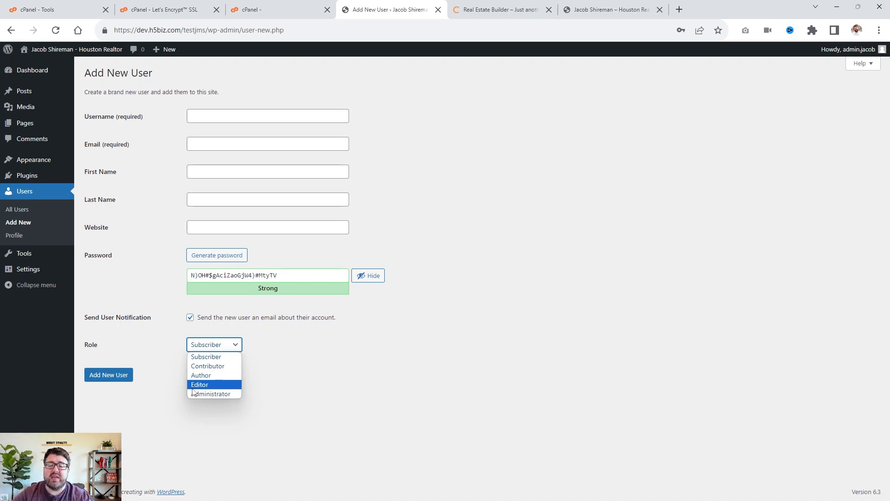
left_click(318, 361)
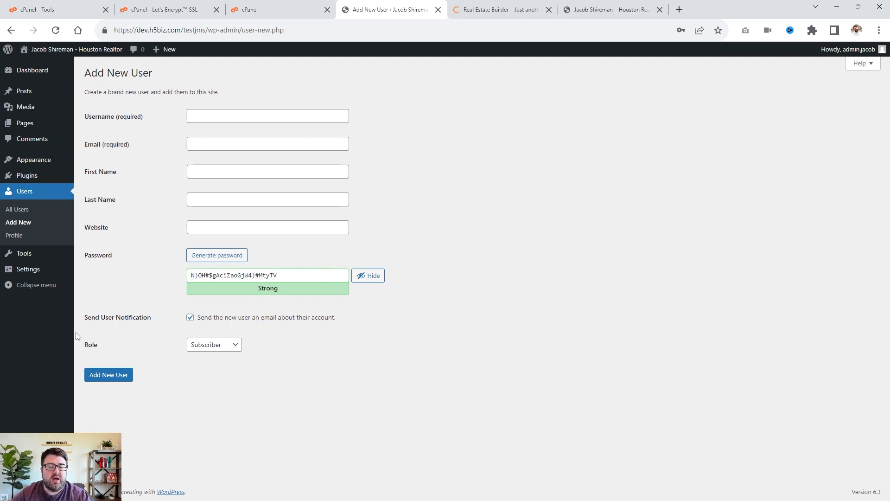
left_click(23, 211)
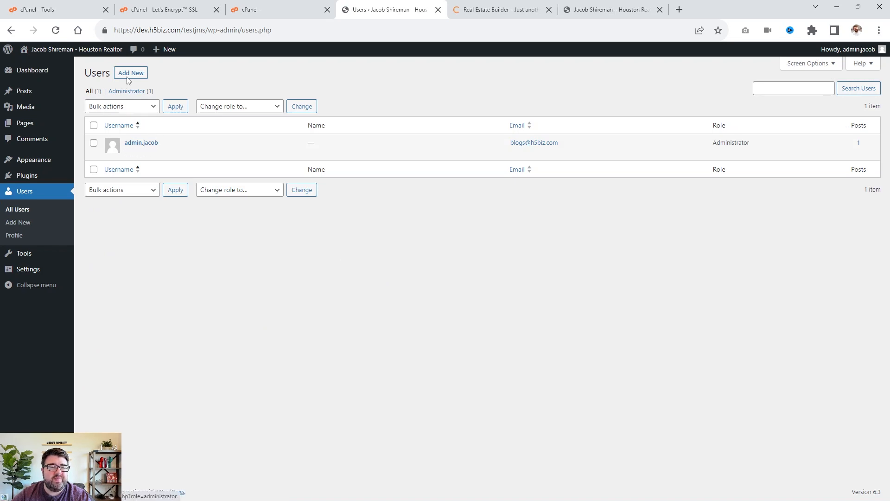
Open the administrator's profile and review its name, contact and account settings.
left_click(144, 143)
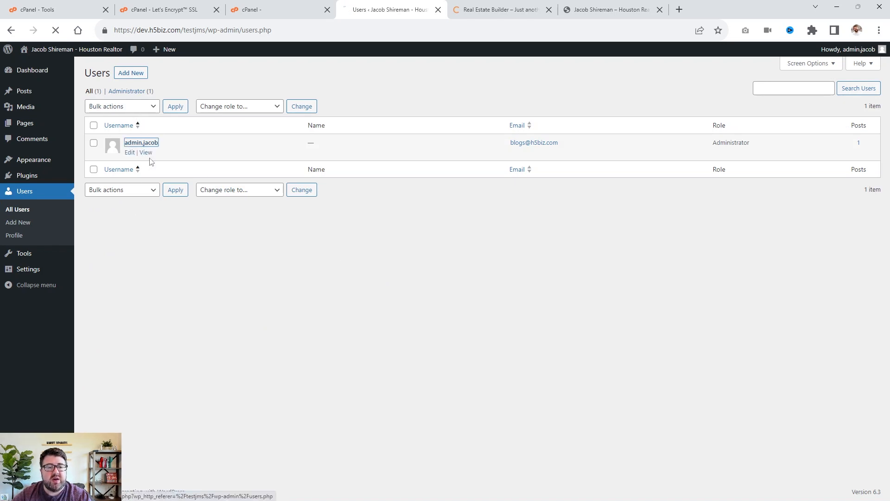
scroll(397, 312, "down", 4)
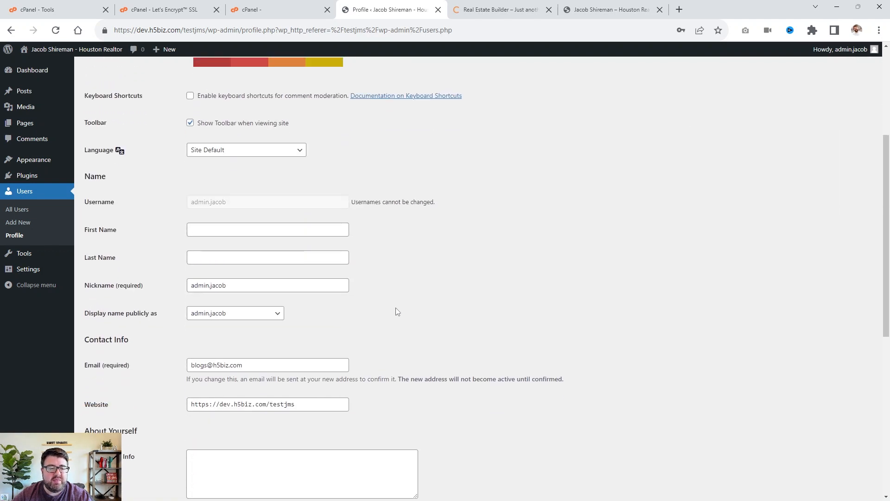
scroll(380, 237, "down", 5)
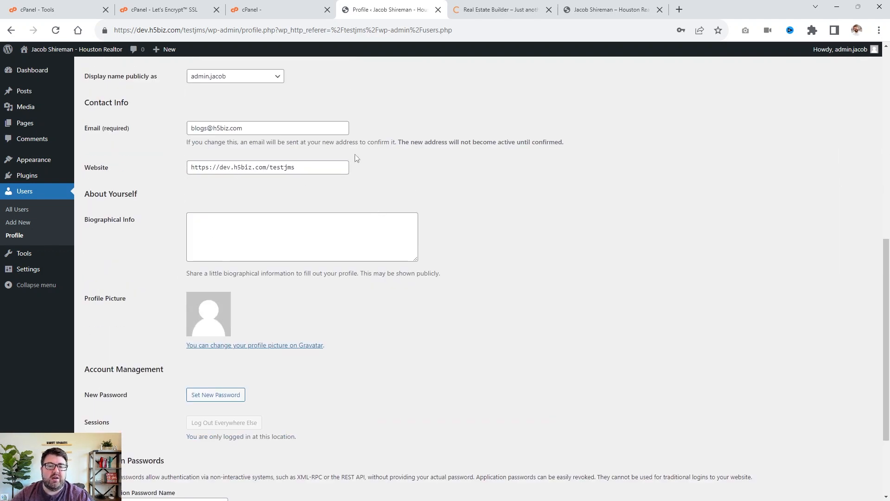
scroll(356, 158, "down", 3)
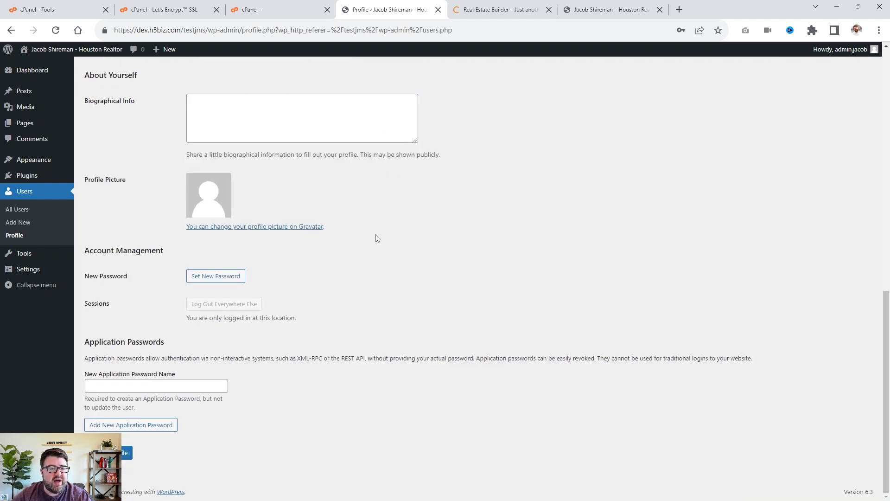
scroll(249, 325, "up", 3)
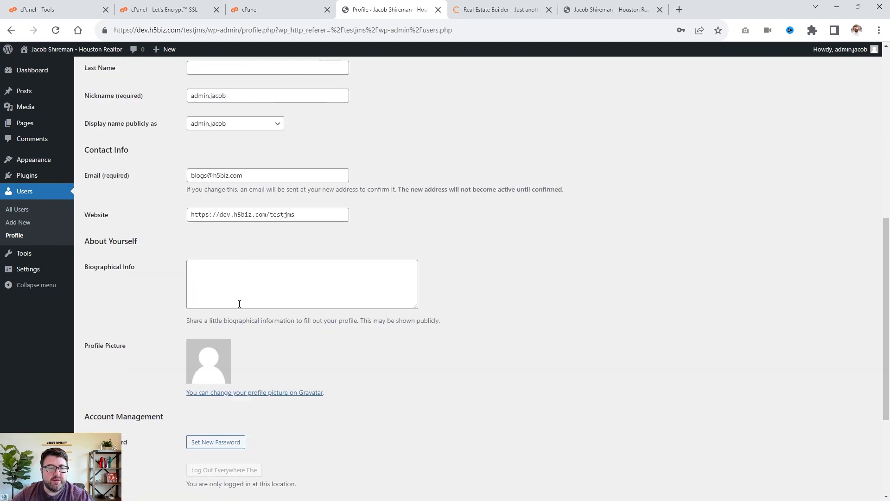
scroll(244, 283, "up", 4)
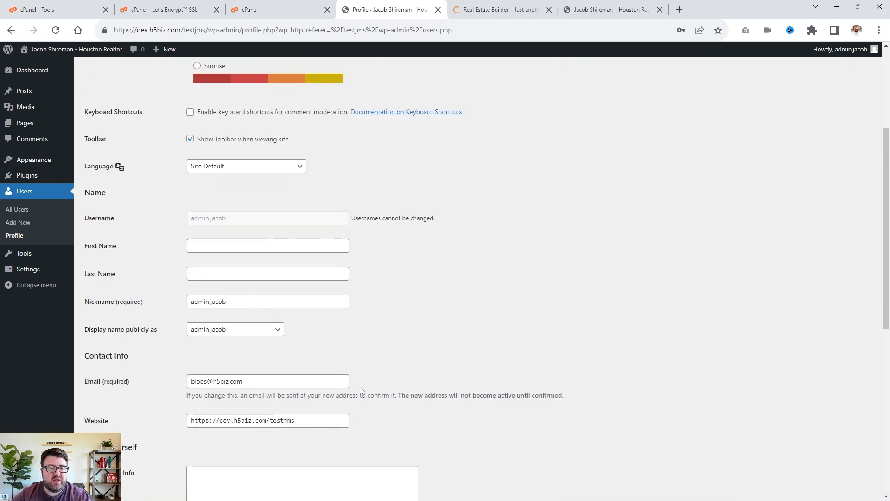
scroll(362, 388, "down", 2)
scroll(362, 388, "down", 1)
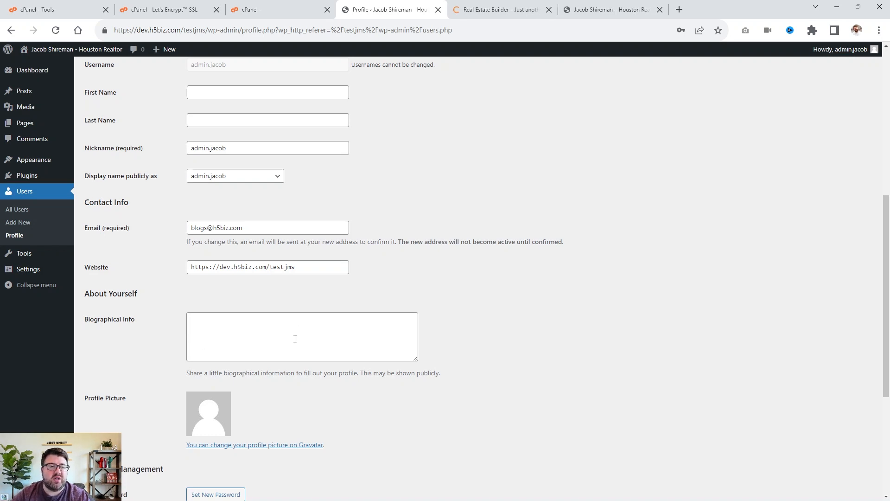
left_click(254, 179)
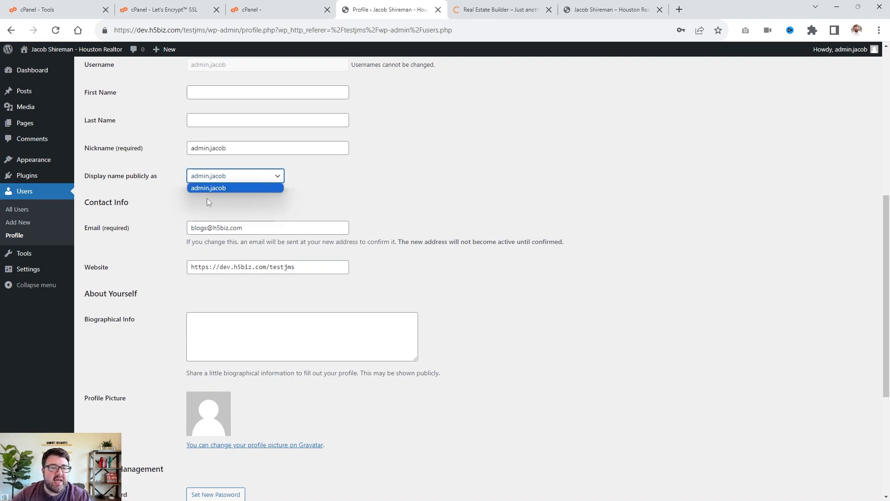
left_click(257, 176)
scroll(211, 283, "up", 2)
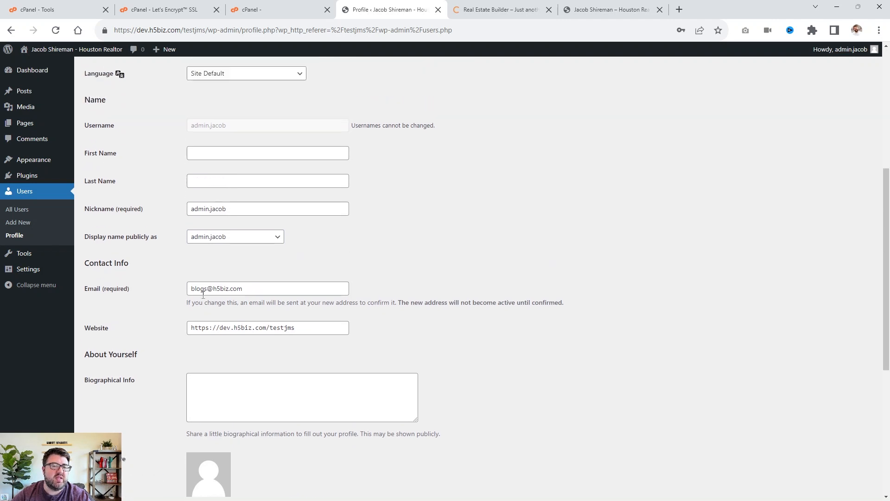
In the Customizer's Homepage Settings, make the homepage display a static page and choose Homepage.
mouse_move(51, 166)
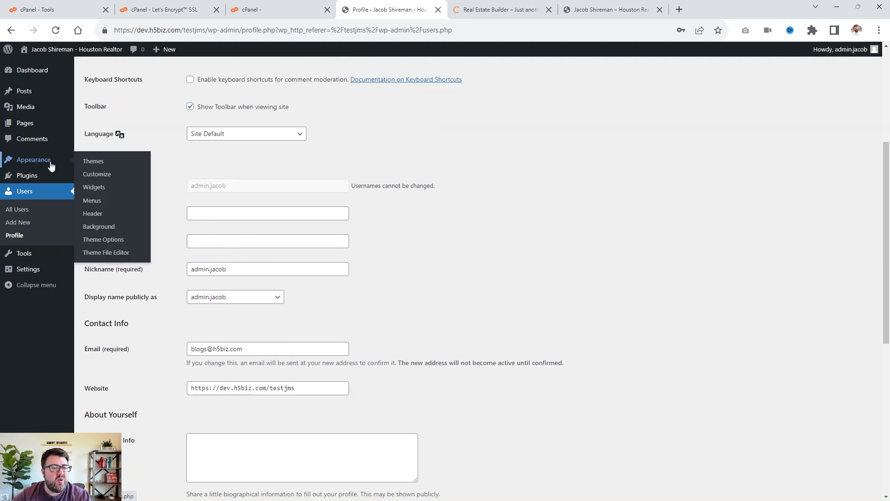
left_click(102, 175)
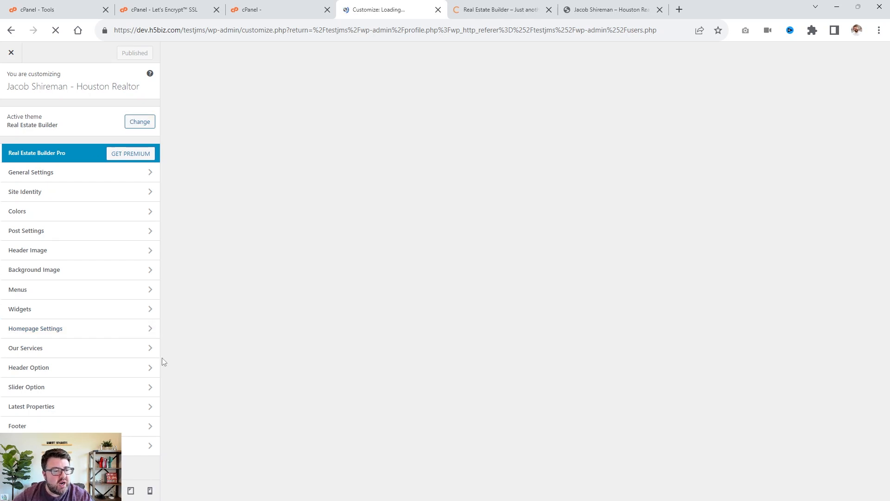
left_click(114, 330)
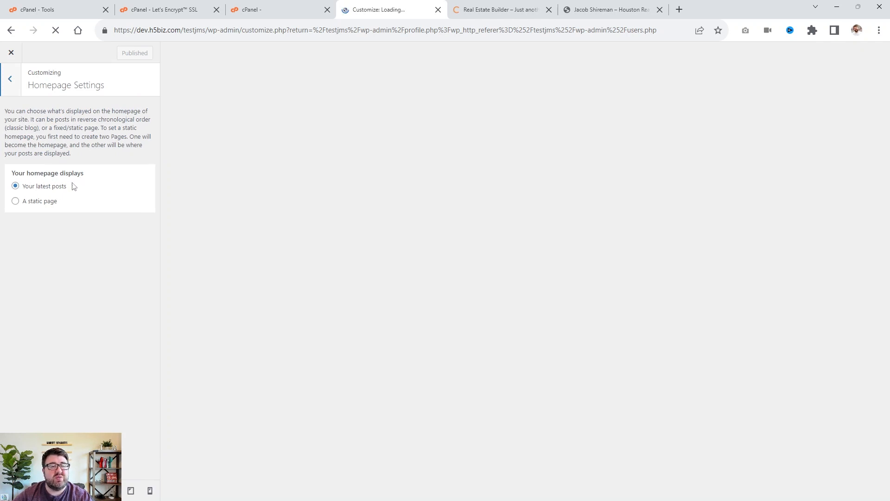
left_click_drag(73, 186, 21, 181)
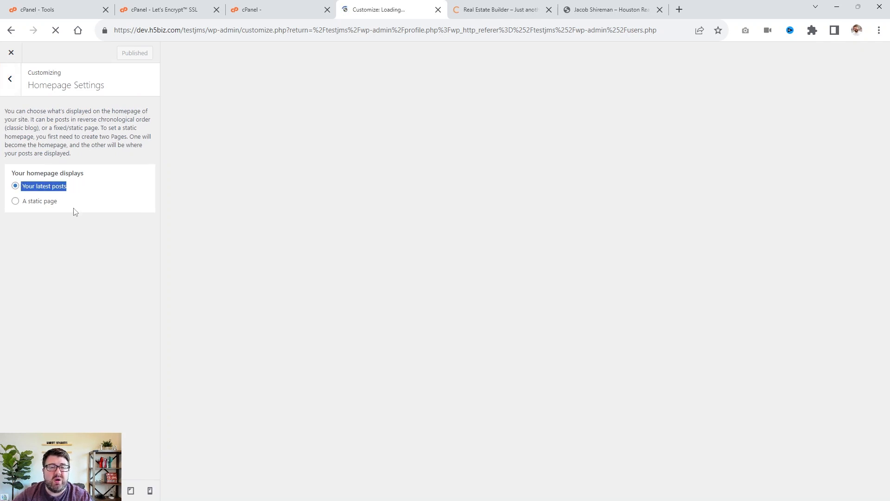
left_click(17, 203)
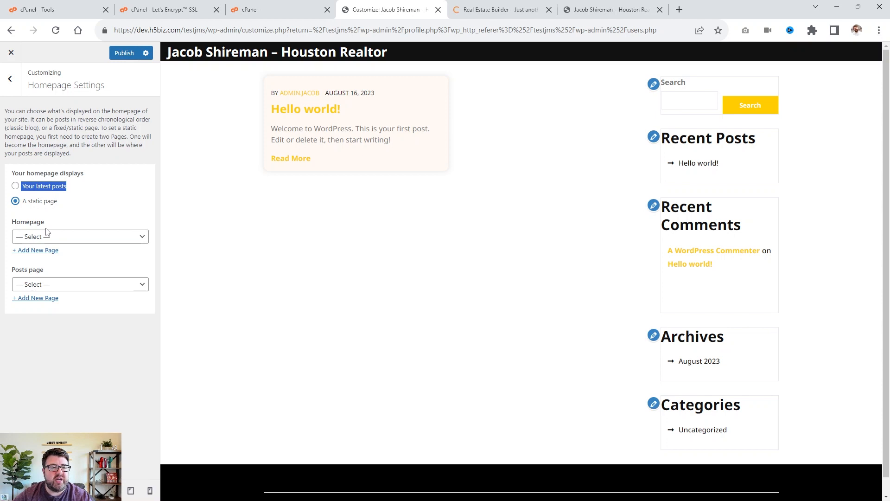
left_click(23, 237)
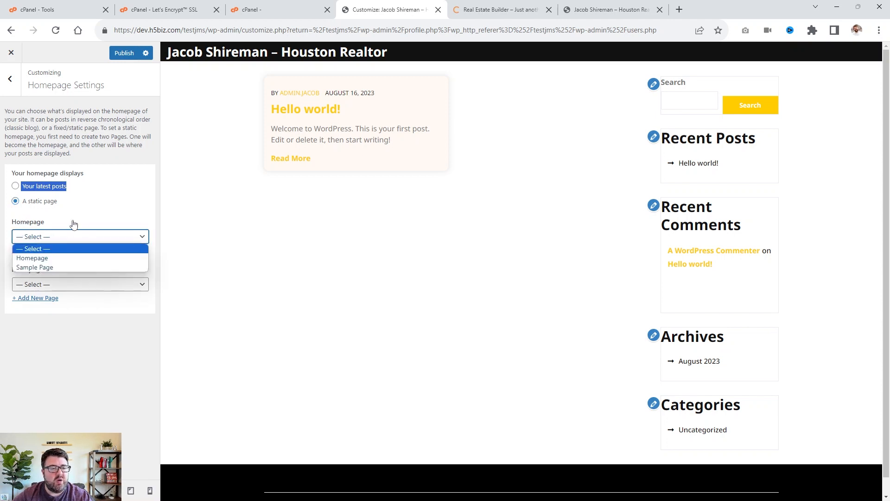
left_click(52, 259)
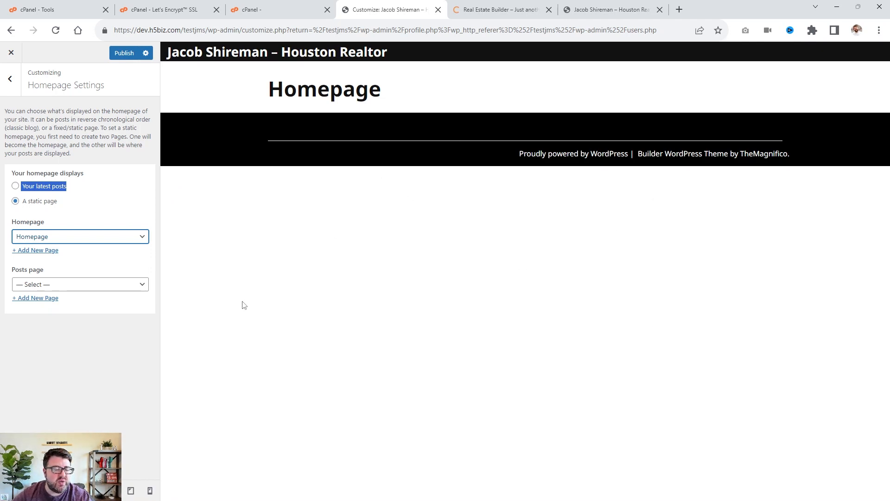
Publish the Customizer's homepage settings without choosing a posts page.
left_click(73, 287)
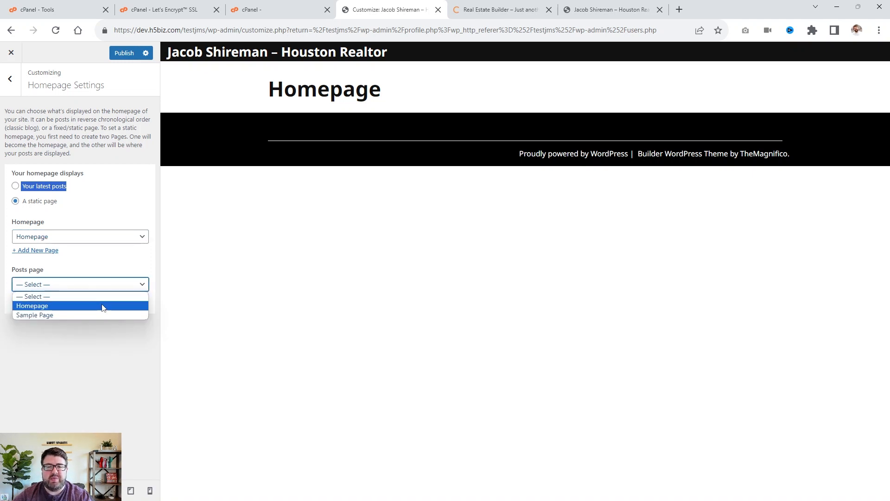
left_click(115, 263)
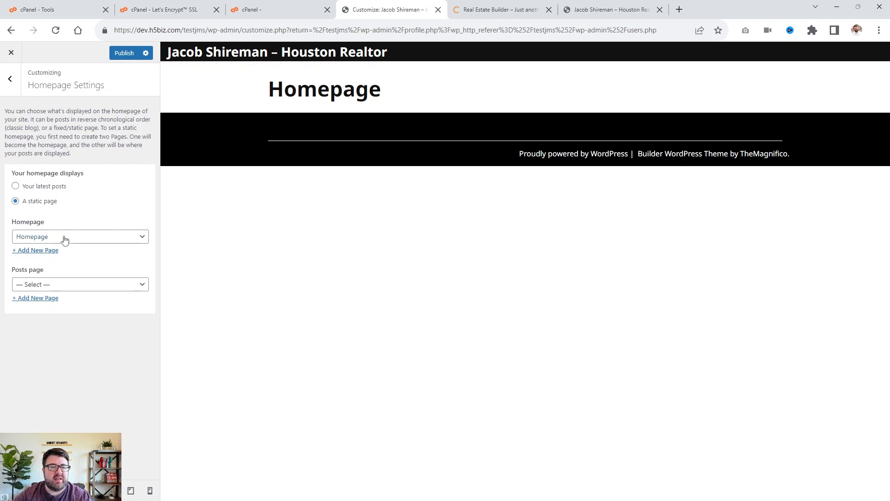
left_click(125, 56)
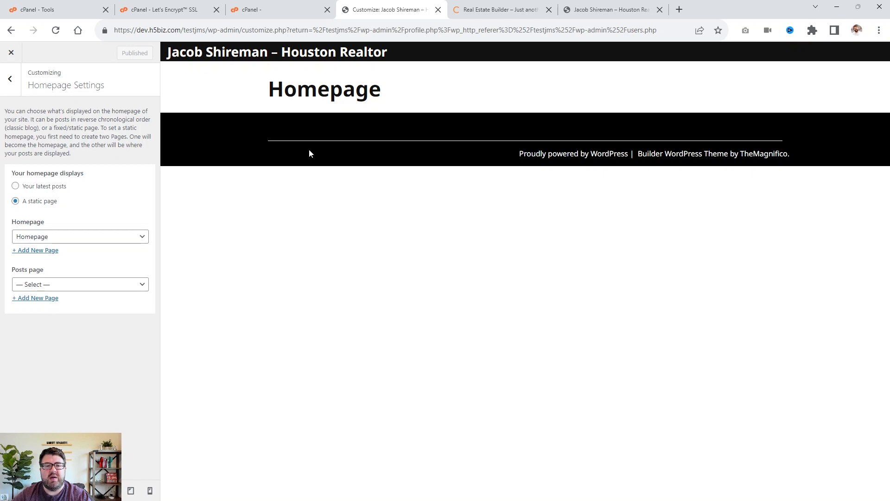
Close the Customizer and open the WordPress Updates page to check versions.
left_click(268, 4)
left_click(340, 6)
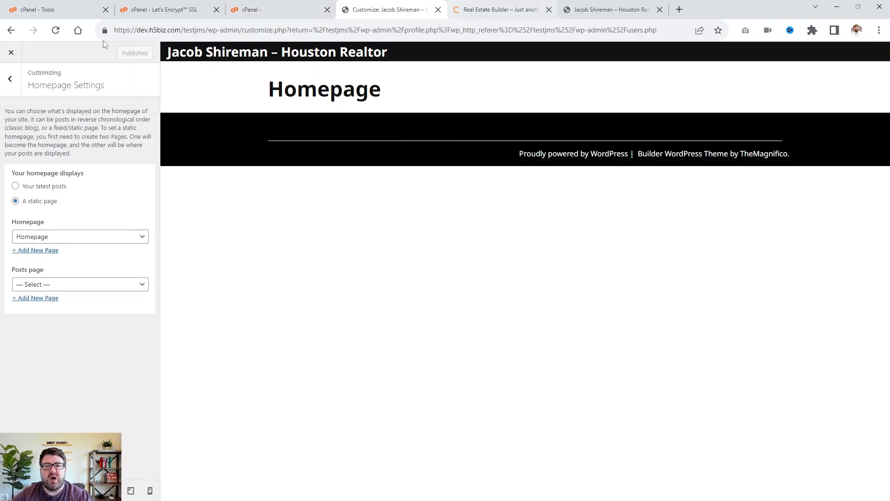
left_click(11, 52)
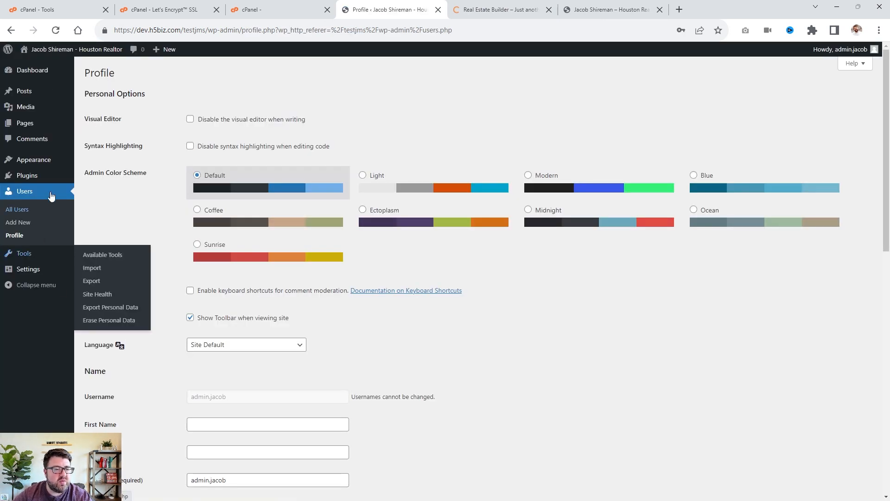
mouse_move(47, 73)
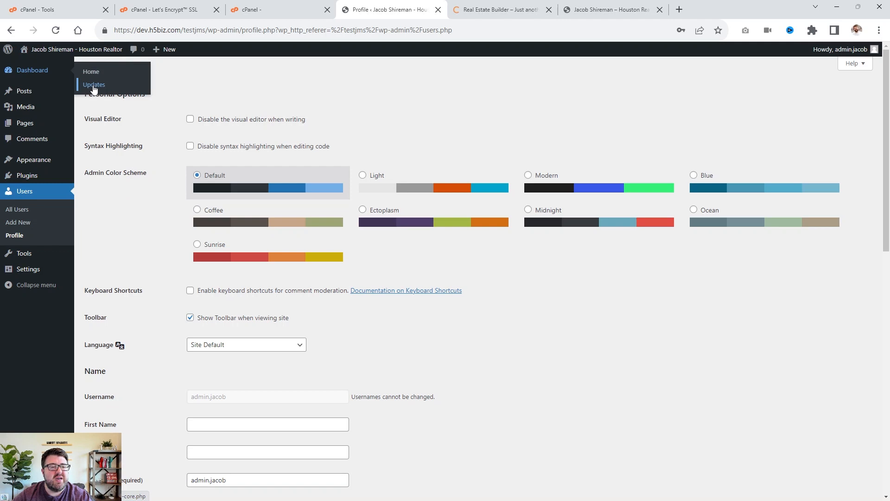
left_click(94, 88)
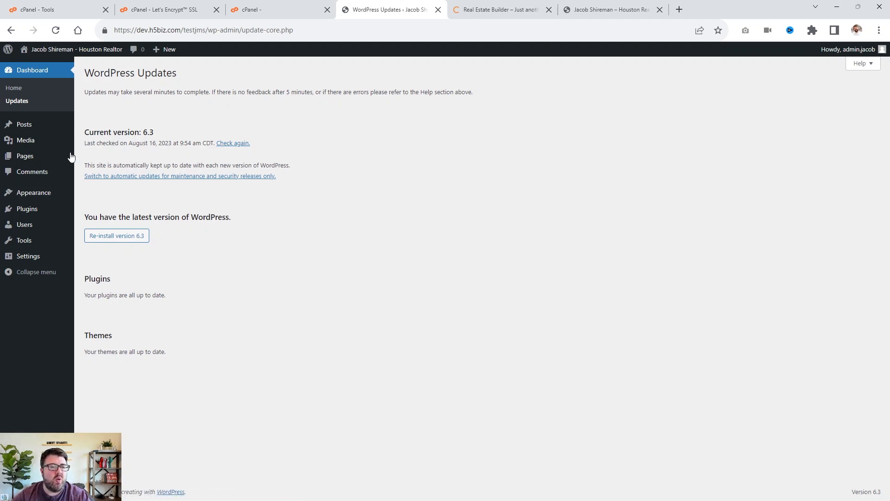
Delete all installed plugins at once using the Delete bulk action.
mouse_move(23, 121)
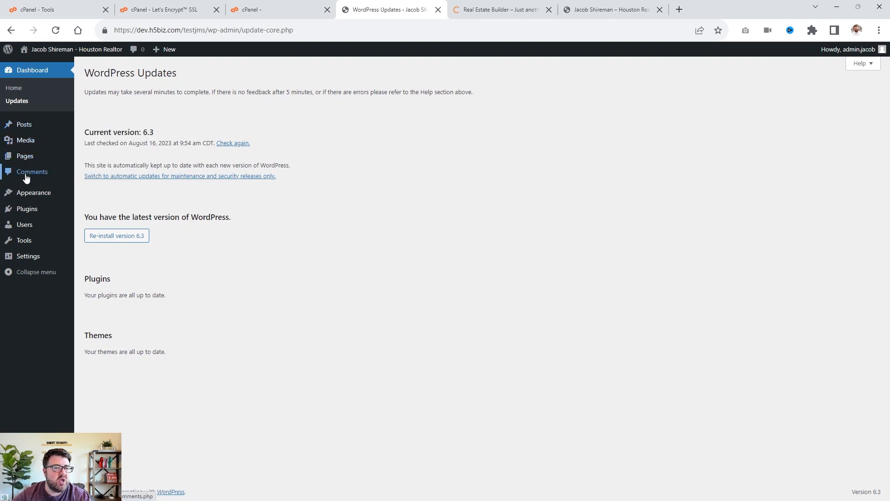
mouse_move(28, 214)
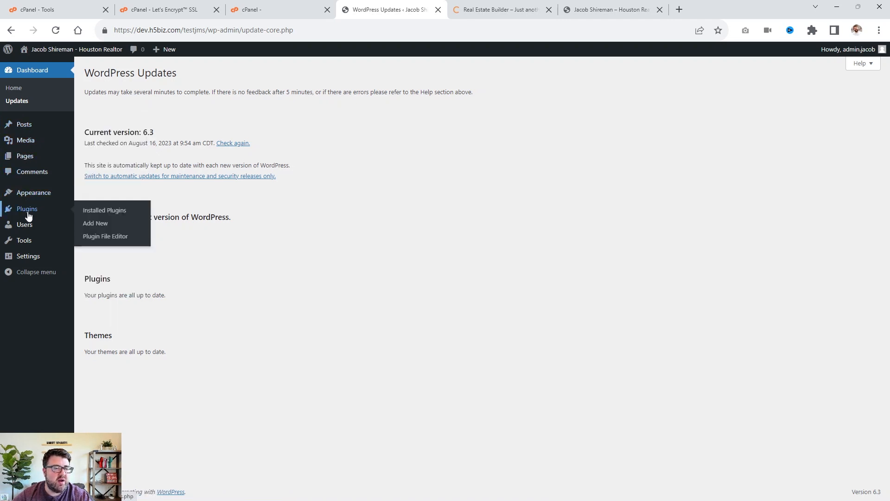
left_click(29, 207)
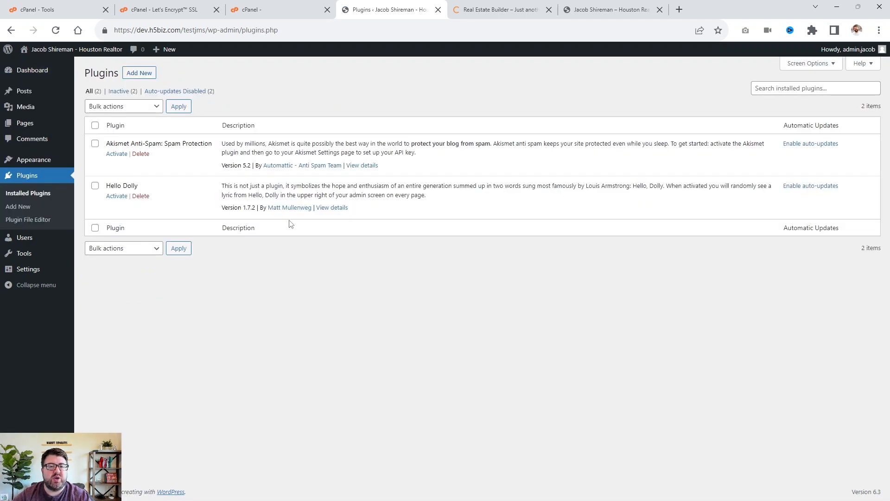
left_click(95, 125)
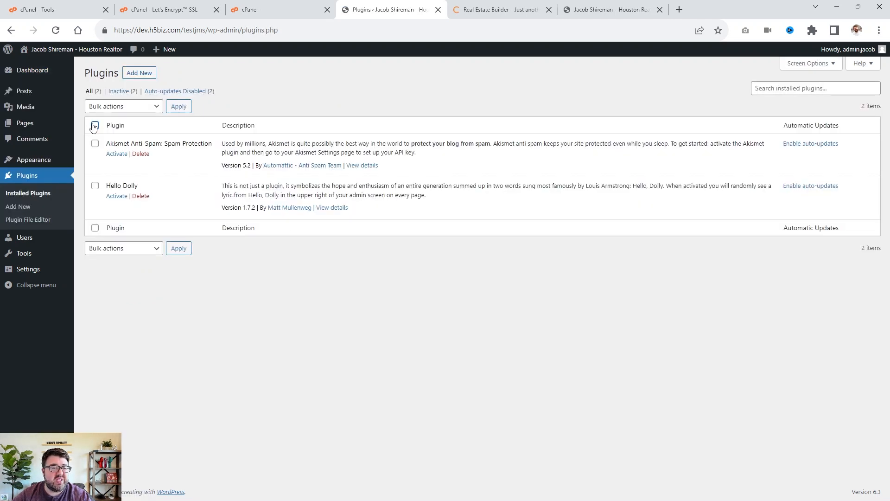
left_click(111, 107)
left_click(98, 156)
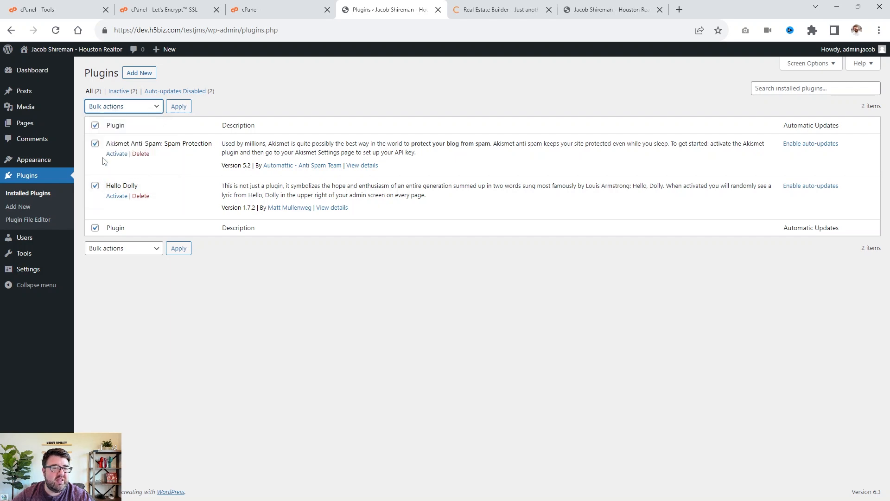
left_click(178, 106)
left_click(496, 99)
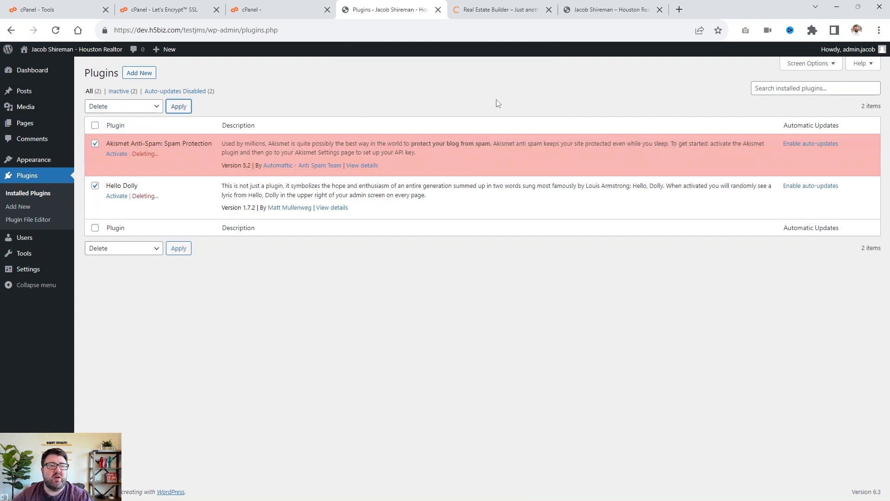
Search the installed plugins for all in one seo.
left_click(792, 88)
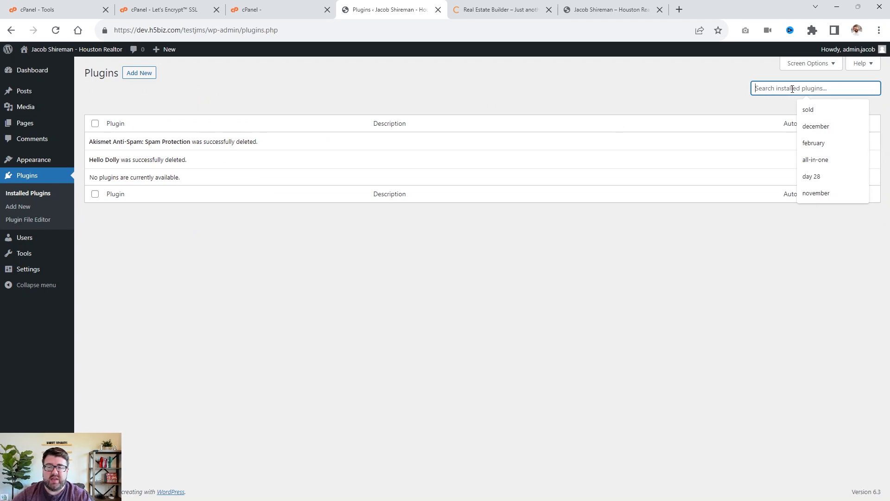
type("all in on")
type("e seo")
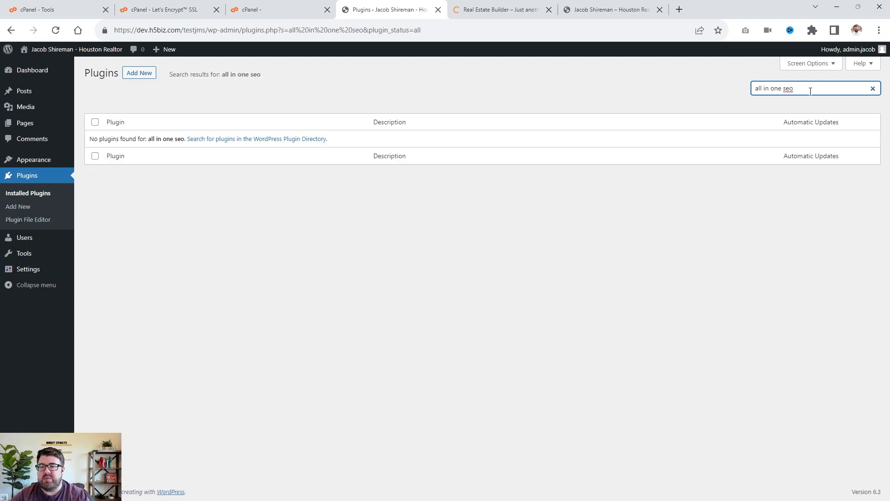
Open Add Plugins and search the plugin directory for all in one seo.
left_click(138, 77)
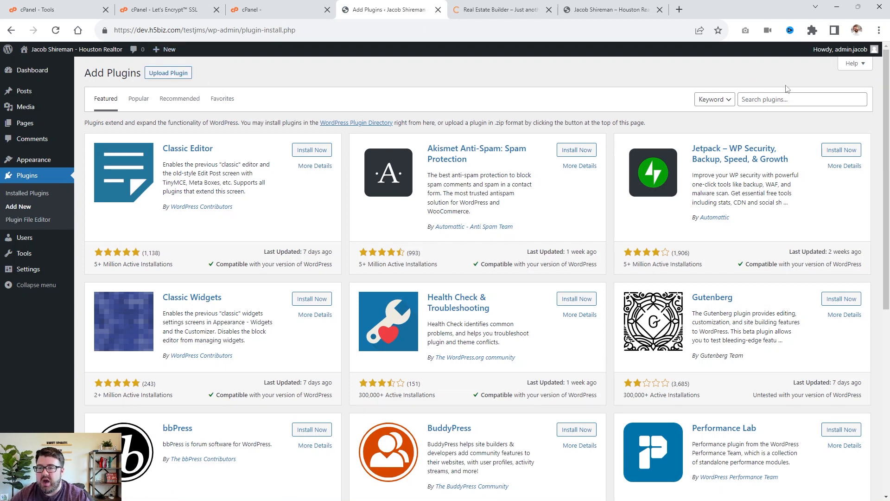
left_click(773, 100)
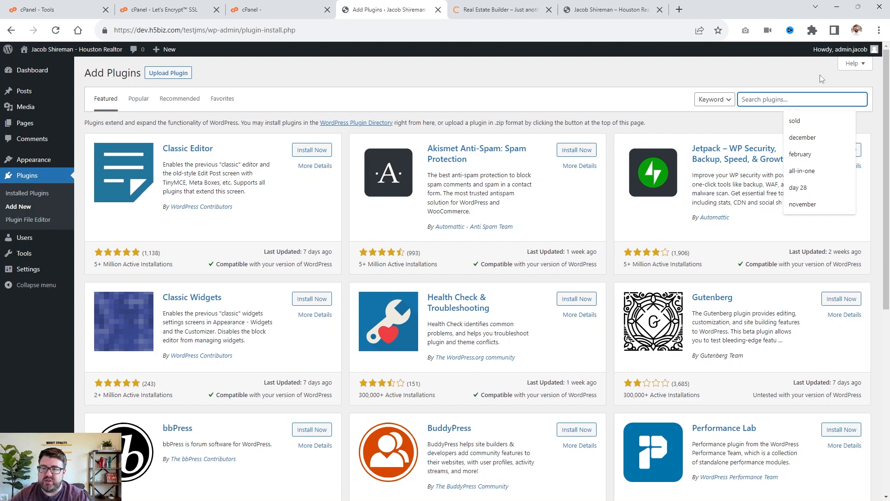
type("all in one s")
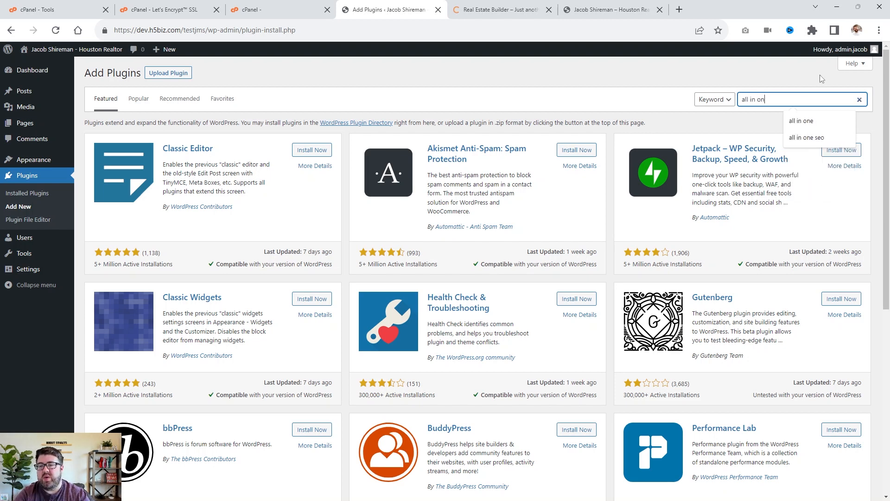
type("eo")
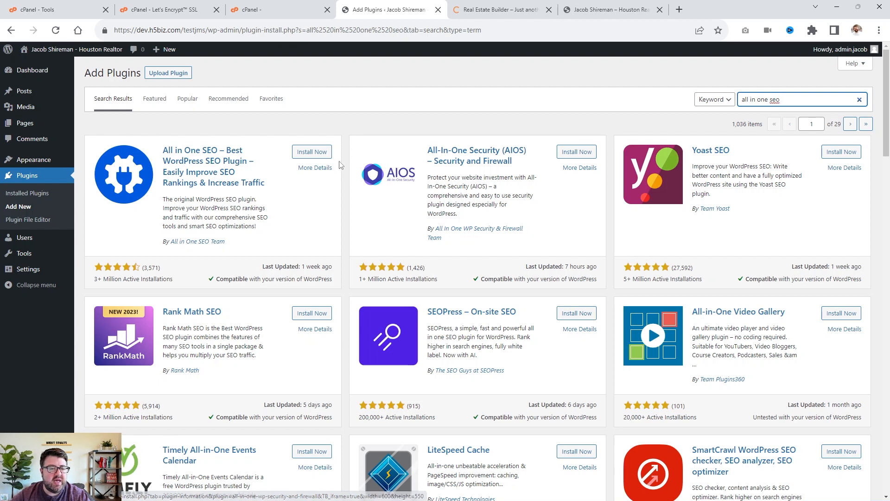
Install and activate the All in One SEO plugin.
left_click(317, 153)
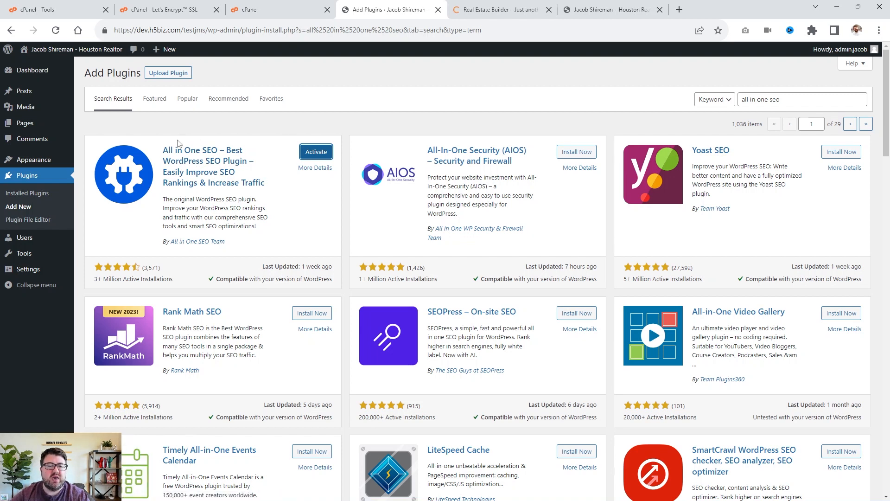
left_click(316, 152)
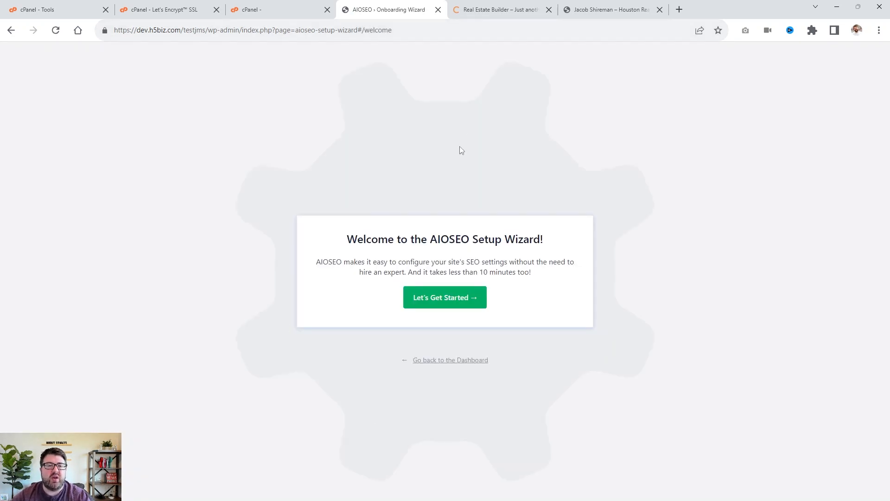
Skip the AIOSEO setup wizard back to the dashboard and decline usage tracking.
left_click(463, 361)
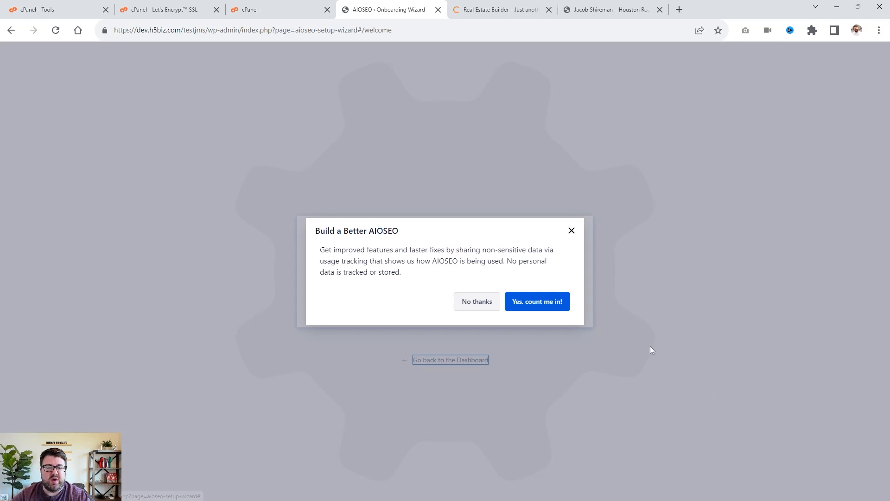
left_click(491, 302)
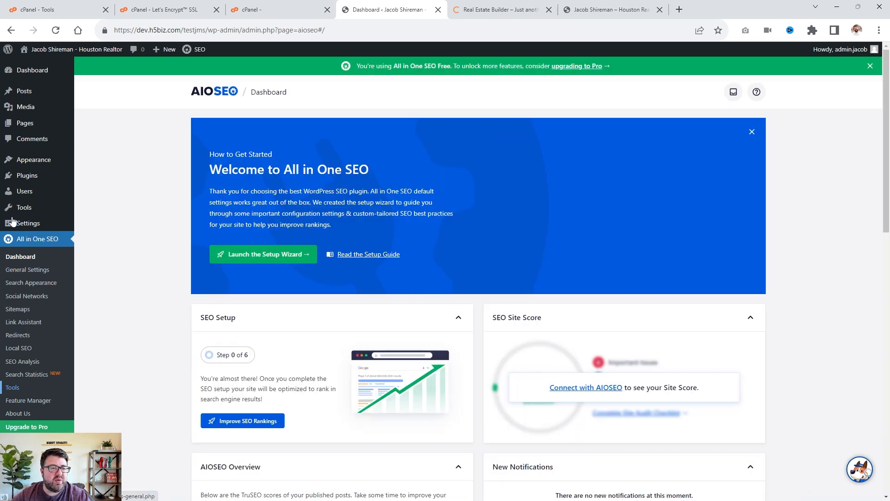
mouse_move(12, 222)
mouse_move(36, 160)
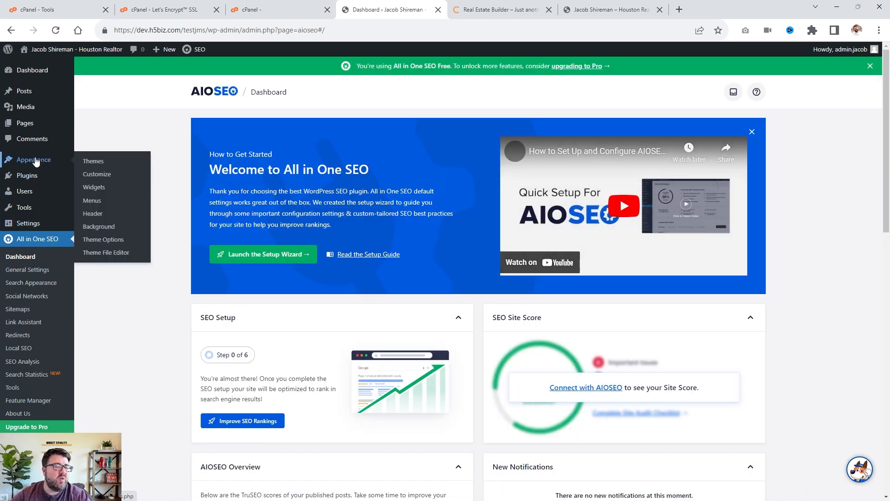
mouse_move(26, 122)
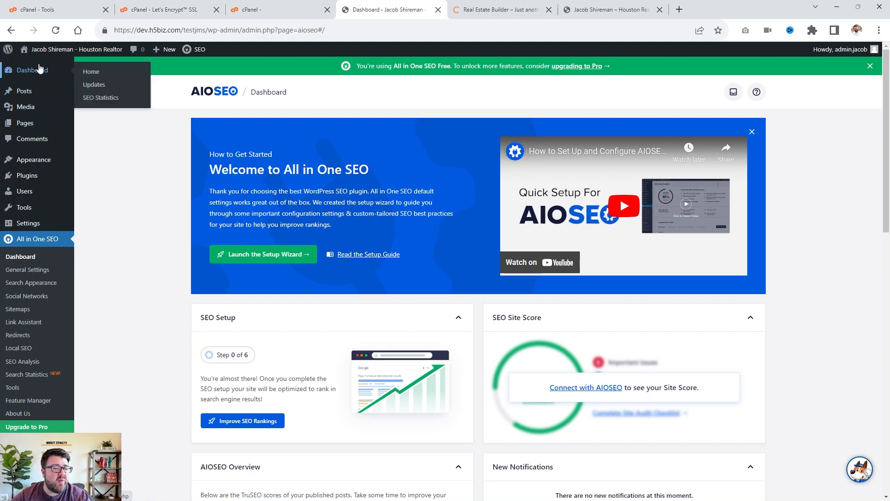
mouse_move(39, 226)
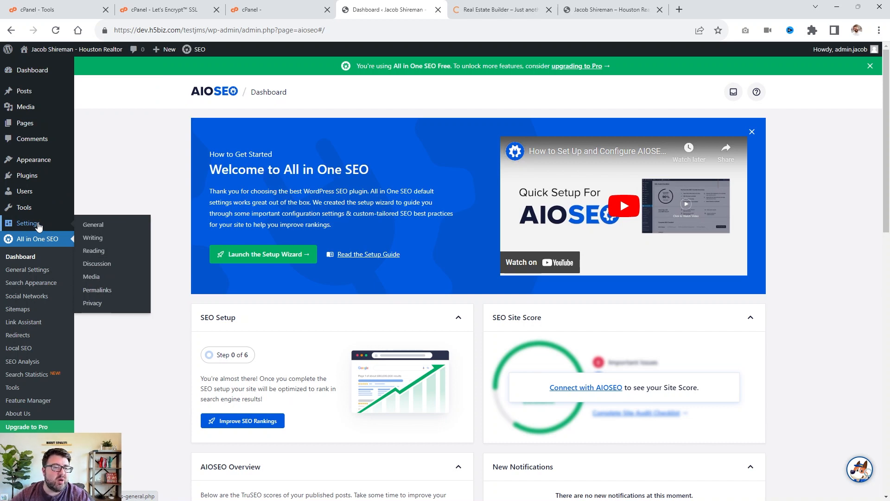
mouse_move(26, 195)
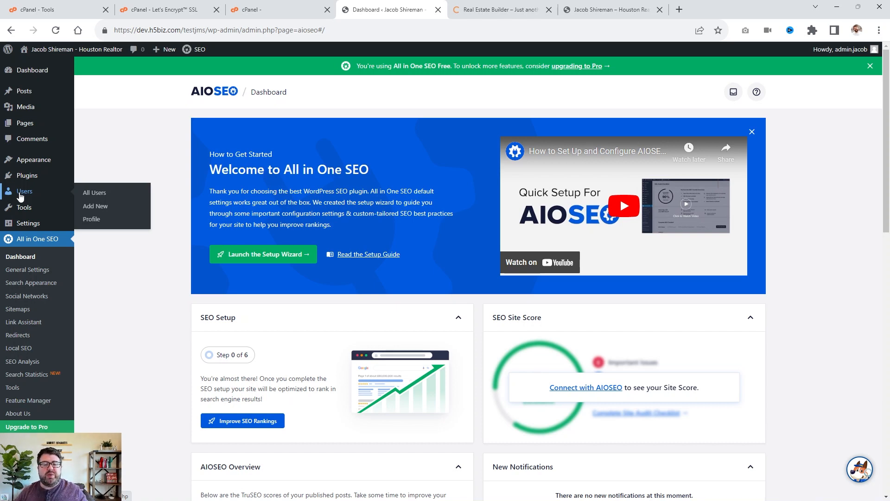
mouse_move(25, 178)
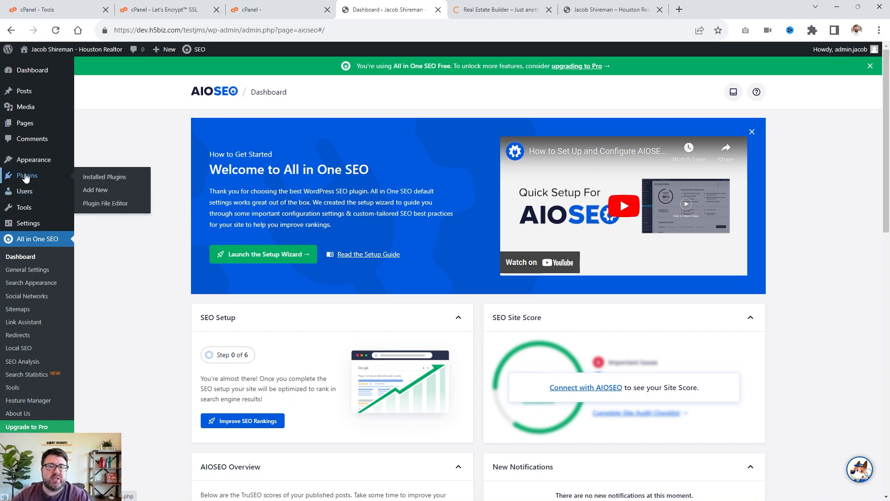